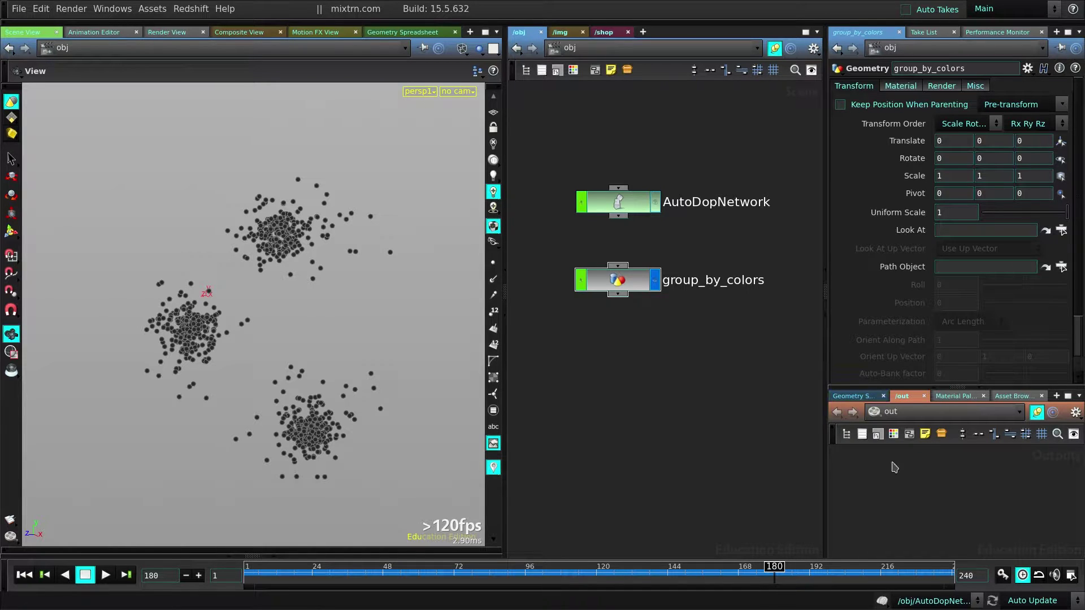
Scrub the particle animation to frame 217 and examine the three point clusters from several angles in the viewport.
{"action": "left_click_drag", "start_coordinate": [481, 574], "coordinate": [711, 570]}
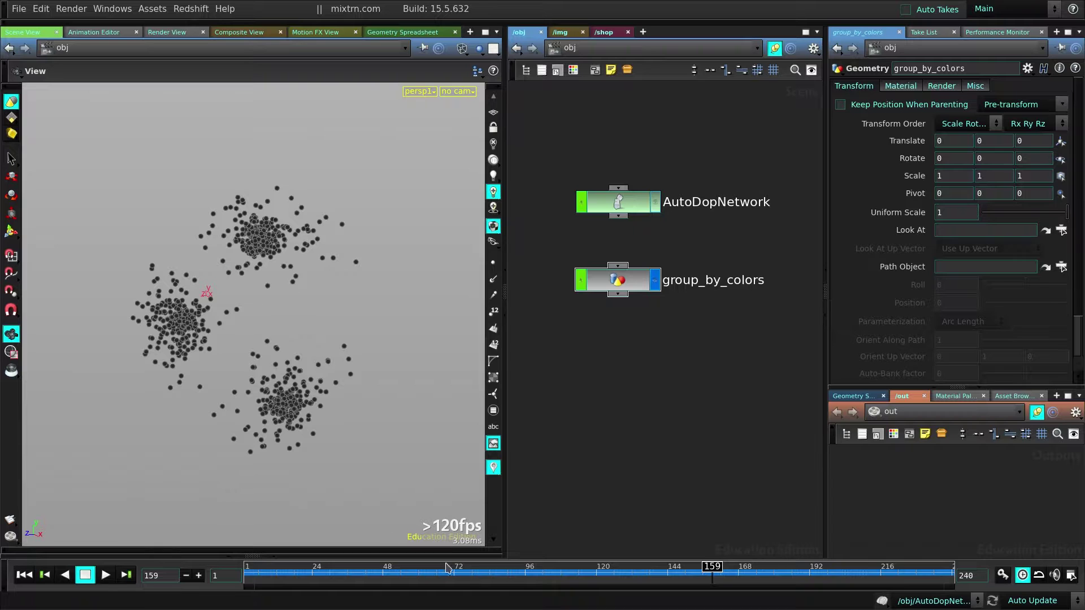
{"action": "left_click_drag", "start_coordinate": [567, 577], "coordinate": [885, 589]}
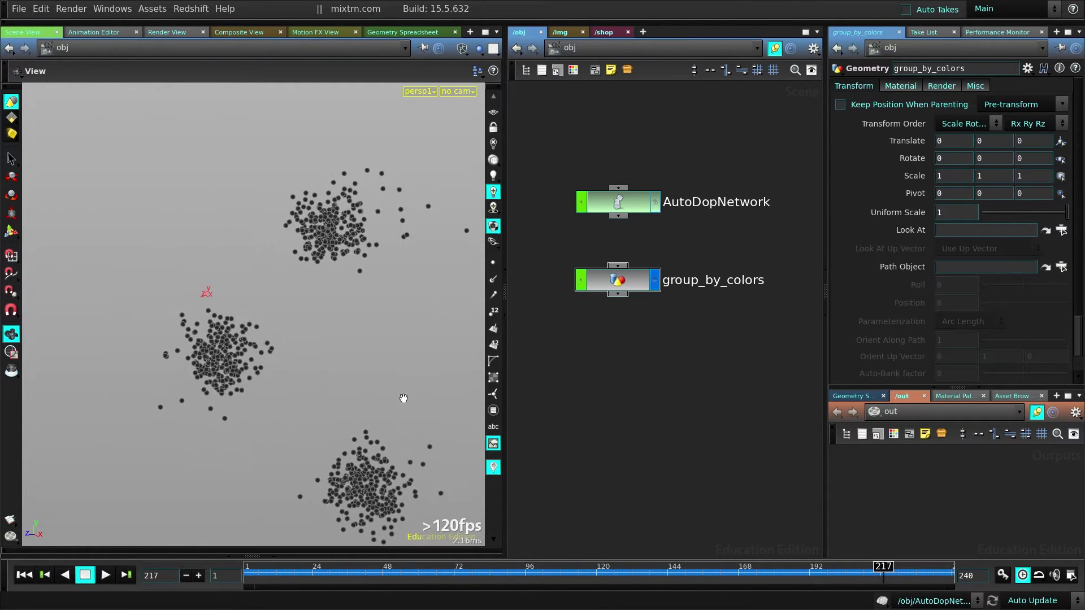
{"action": "left_click_drag", "start_coordinate": [407, 376], "coordinate": [293, 320]}
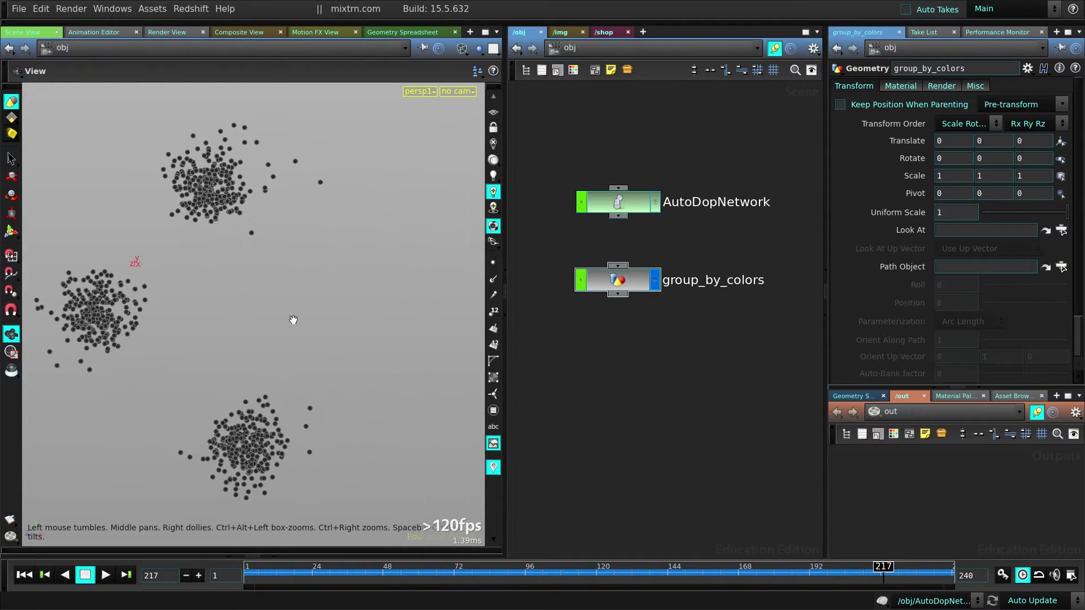
{"action": "middle_click_drag", "start_coordinate": [293, 319], "coordinate": [343, 302]}
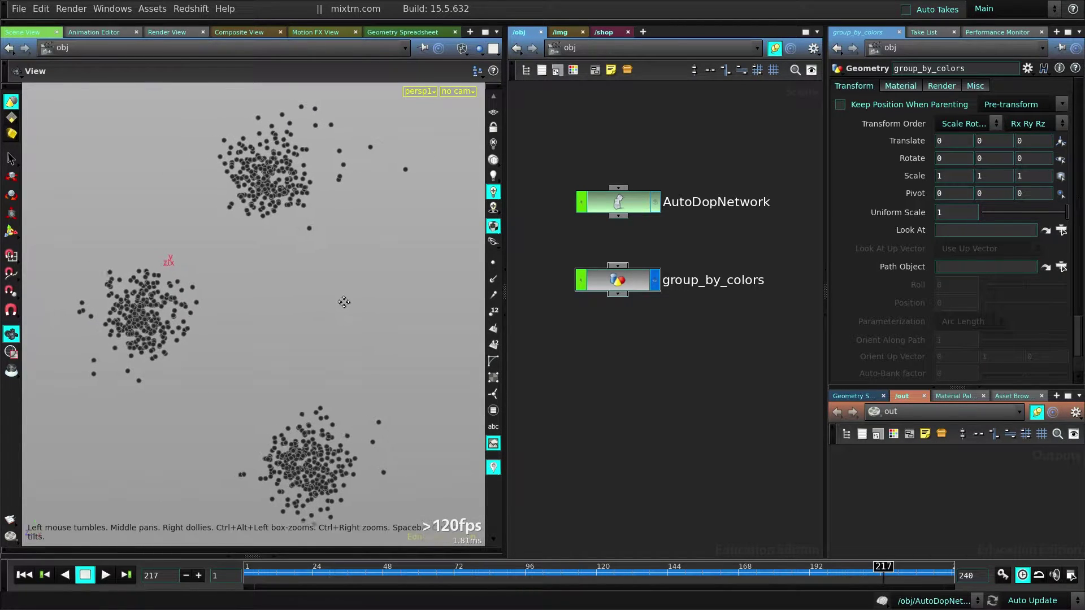
{"action": "scroll", "coordinate": [343, 302], "scroll_direction": "down", "scroll_amount": 2}
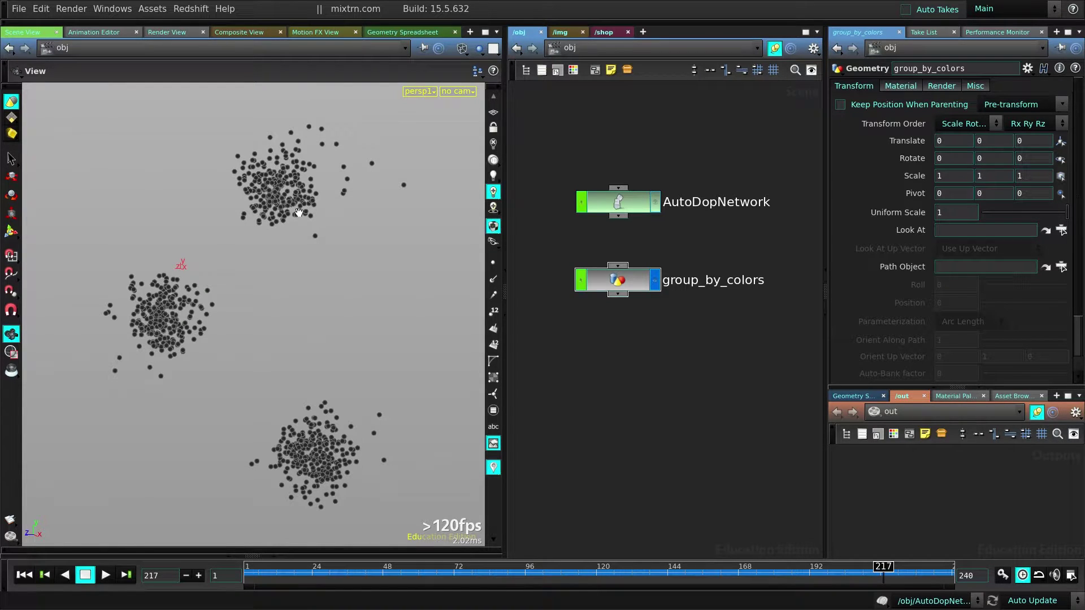
Inside the group_by_colors network, reposition the attribcreate_ID and color1 nodes and turn on the display of attribcreate_ID.
{"action": "double_click", "coordinate": [607, 286]}
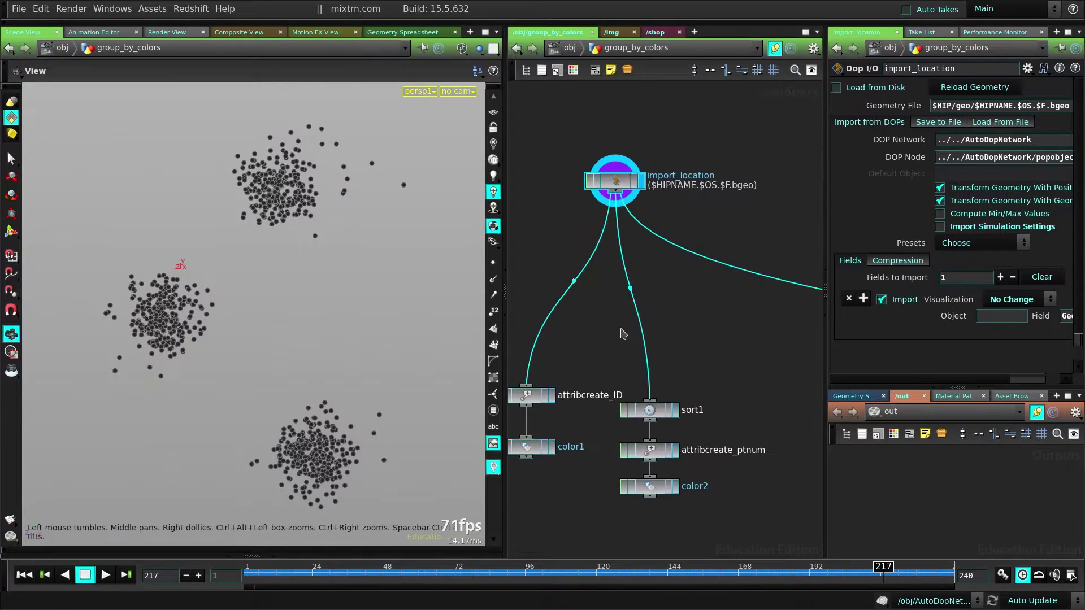
{"action": "middle_click_drag", "start_coordinate": [682, 261], "coordinate": [733, 211]}
{"action": "middle_click_drag", "start_coordinate": [649, 292], "coordinate": [681, 235]}
{"action": "left_click_drag", "start_coordinate": [574, 250], "coordinate": [608, 339]}
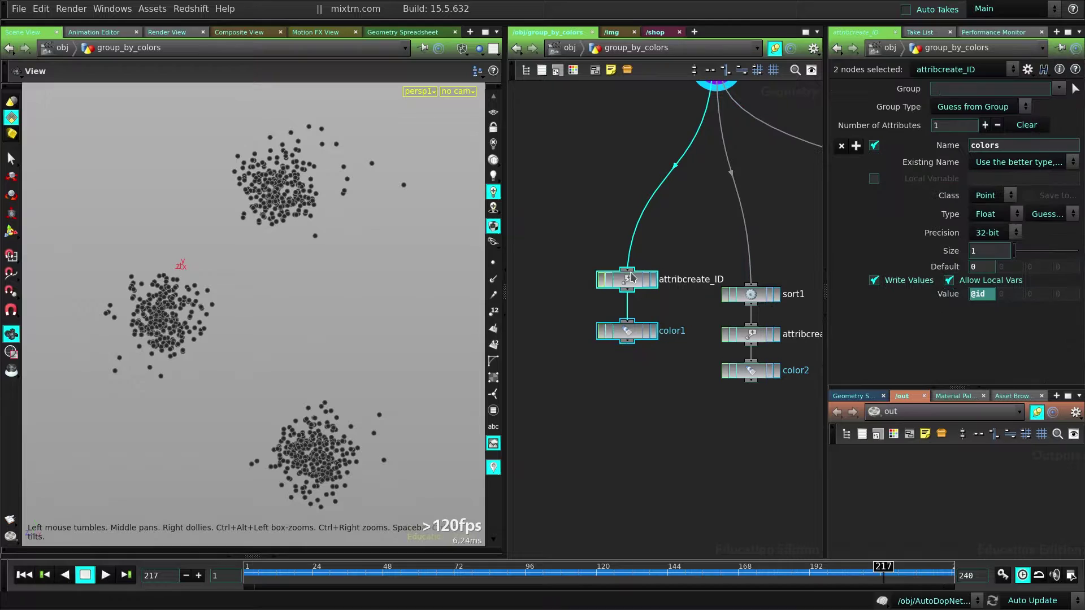
{"action": "left_click_drag", "start_coordinate": [636, 279], "coordinate": [589, 221]}
{"action": "left_click", "coordinate": [599, 223]}
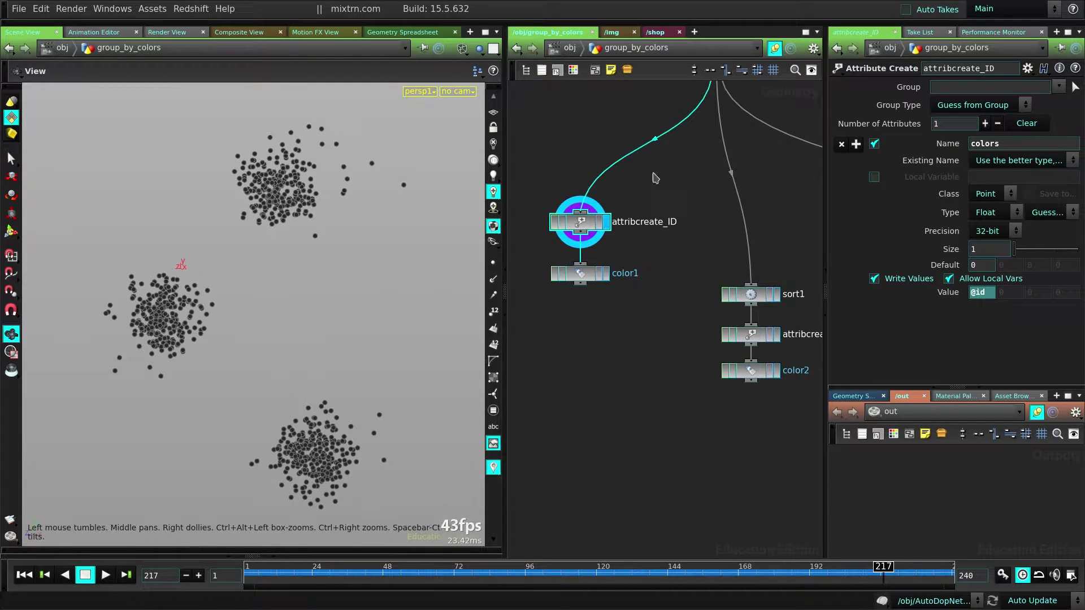
Inspect the point attributes of import_location and the attribute name set in attribcreate_ID, widening the parameter area.
{"action": "middle_click_drag", "start_coordinate": [693, 109], "coordinate": [659, 219]}
{"action": "middle_click_drag", "start_coordinate": [685, 182], "coordinate": [535, 283]}
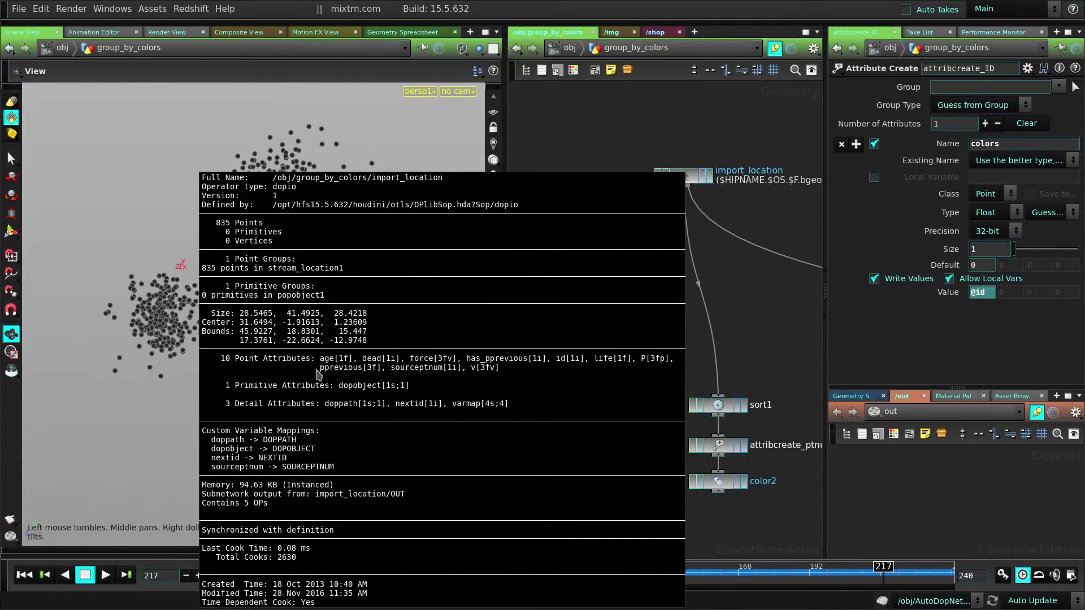
{"action": "middle_click_drag", "start_coordinate": [414, 349], "coordinate": [430, 362]}
{"action": "middle_click_drag", "start_coordinate": [555, 436], "coordinate": [584, 367]}
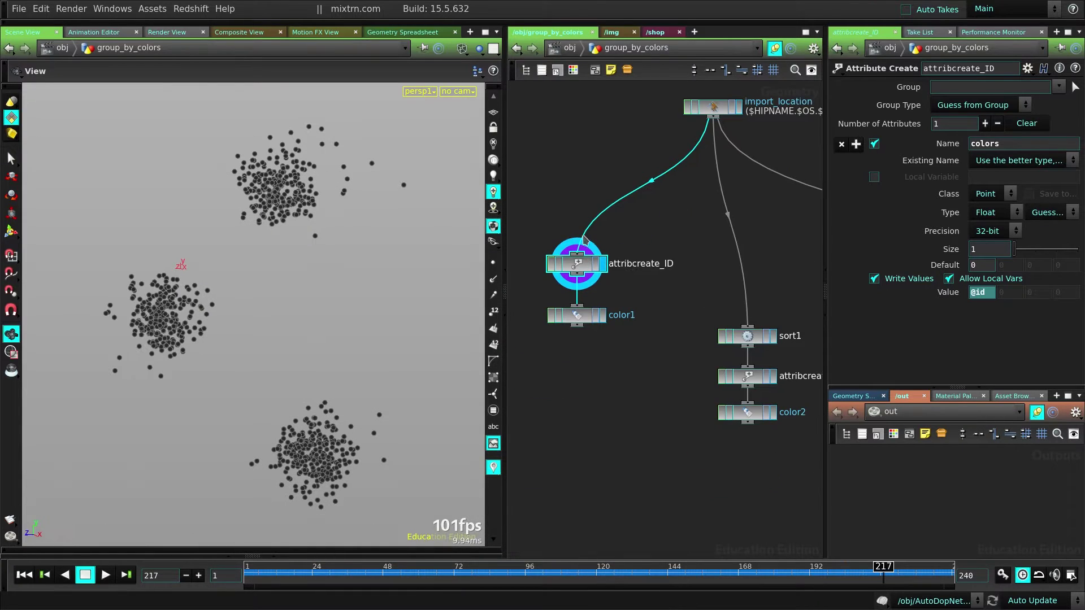
{"action": "left_click_drag", "start_coordinate": [825, 226], "coordinate": [759, 221]}
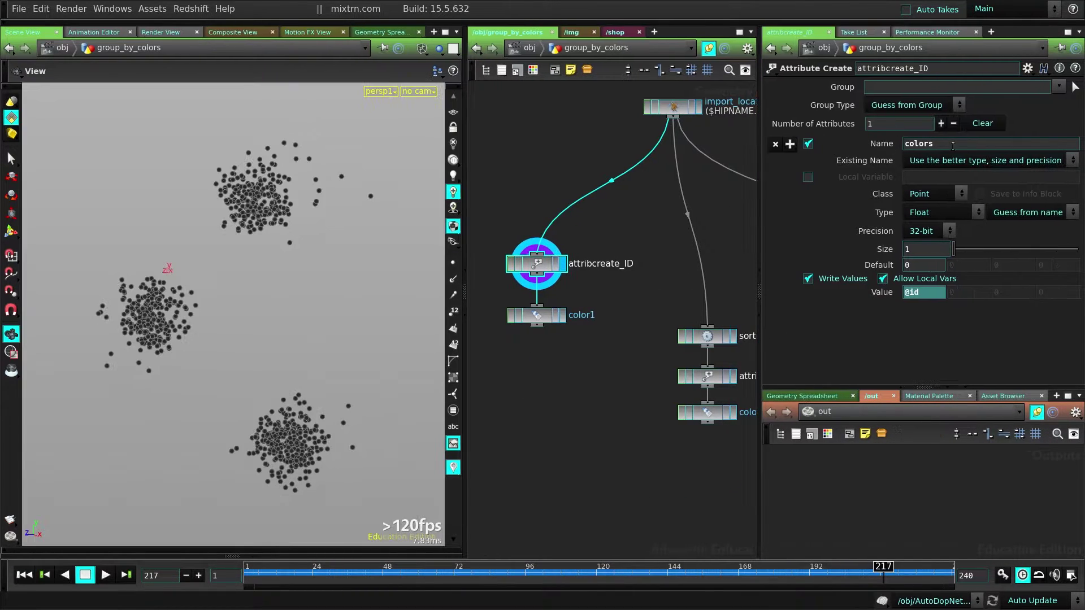
{"action": "left_click_drag", "start_coordinate": [951, 144], "coordinate": [882, 148]}
Display the color1 node and review its Color Type options and the Attribute it reads, with the parameter area widened further.
{"action": "left_click", "coordinate": [562, 321]}
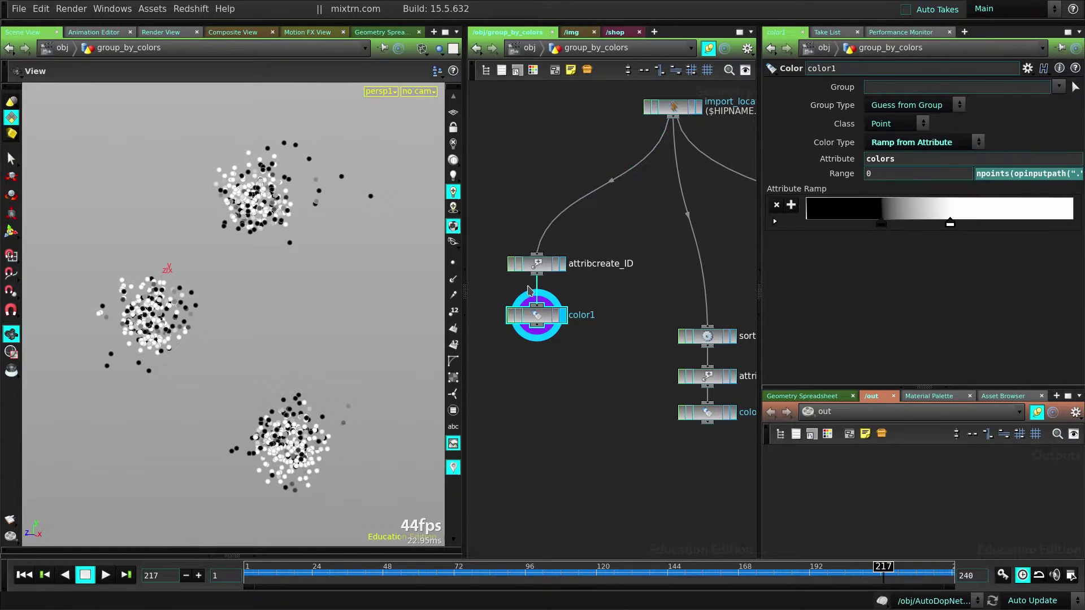
{"action": "left_click", "coordinate": [959, 145]}
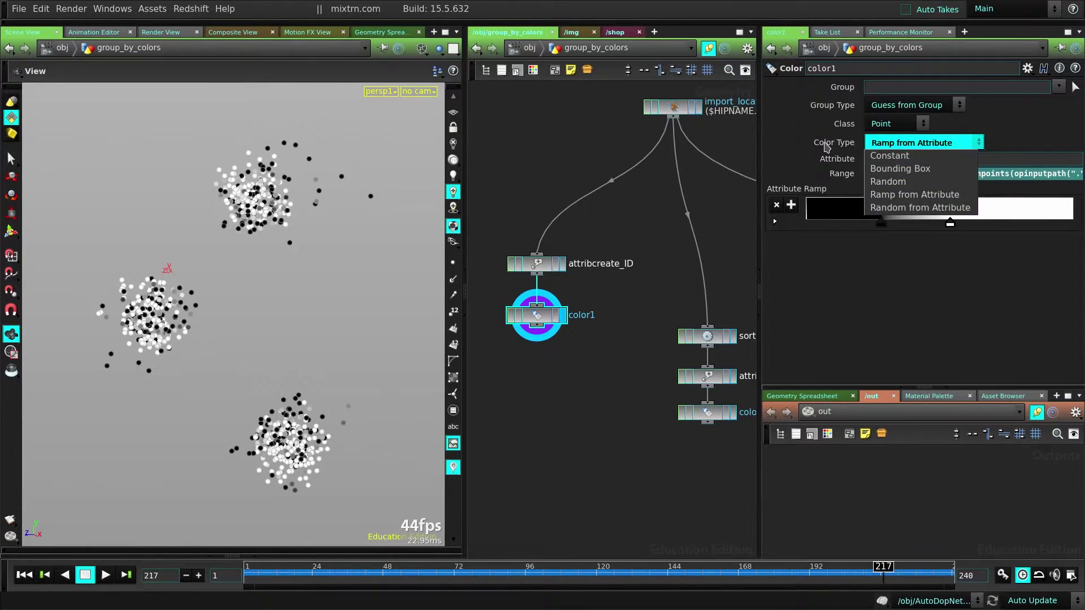
{"action": "left_click", "coordinate": [1026, 134]}
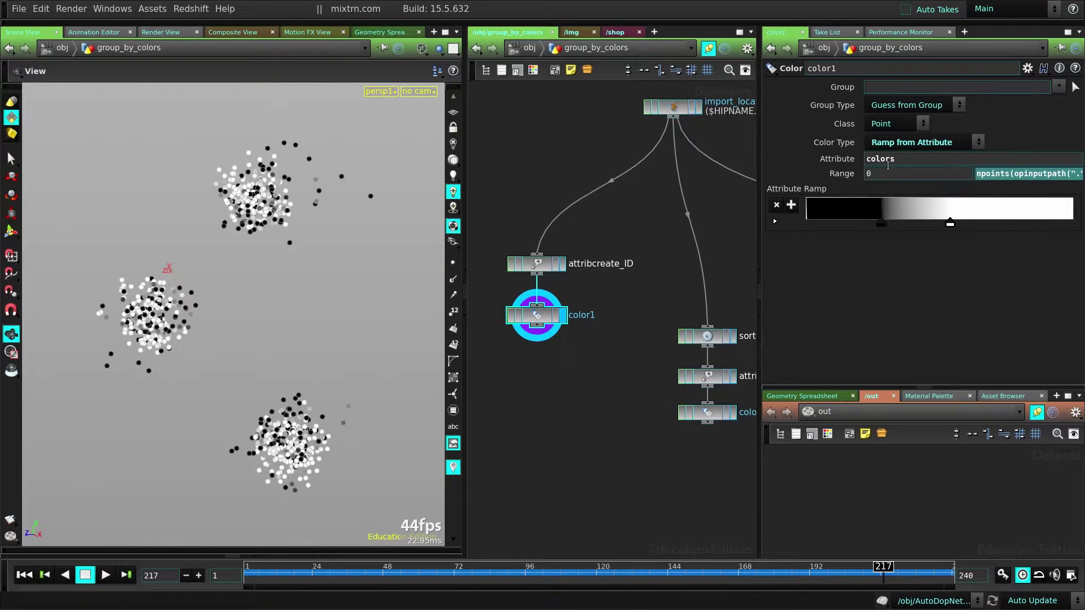
{"action": "double_click", "coordinate": [887, 158]}
{"action": "left_click_drag", "start_coordinate": [759, 165], "coordinate": [658, 164]}
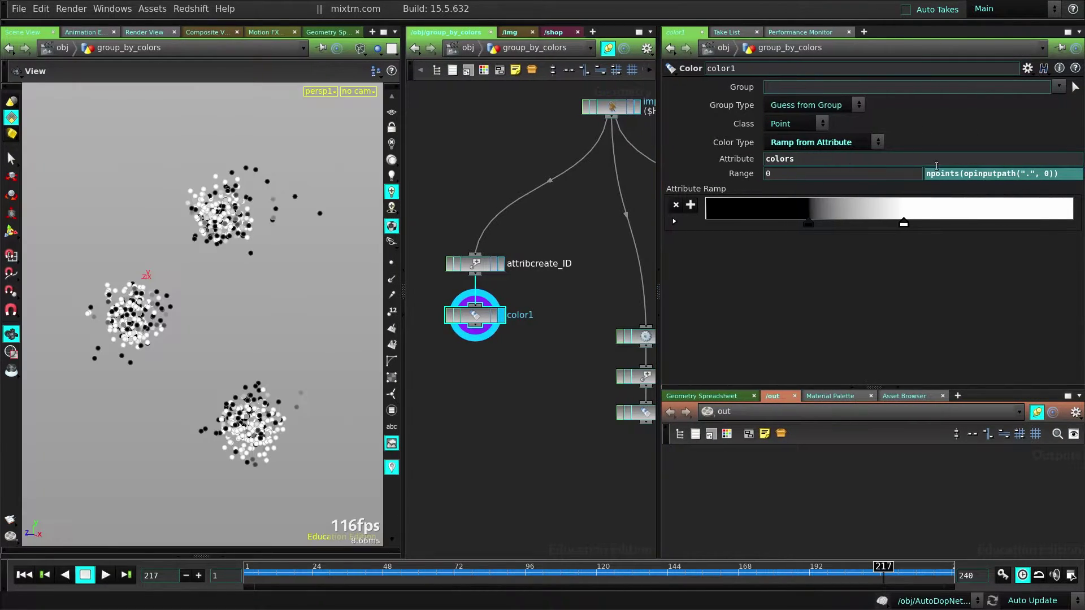
Examine the npoints expression in color1's upper Range value and the information of the color1 node.
{"action": "left_click", "coordinate": [947, 173]}
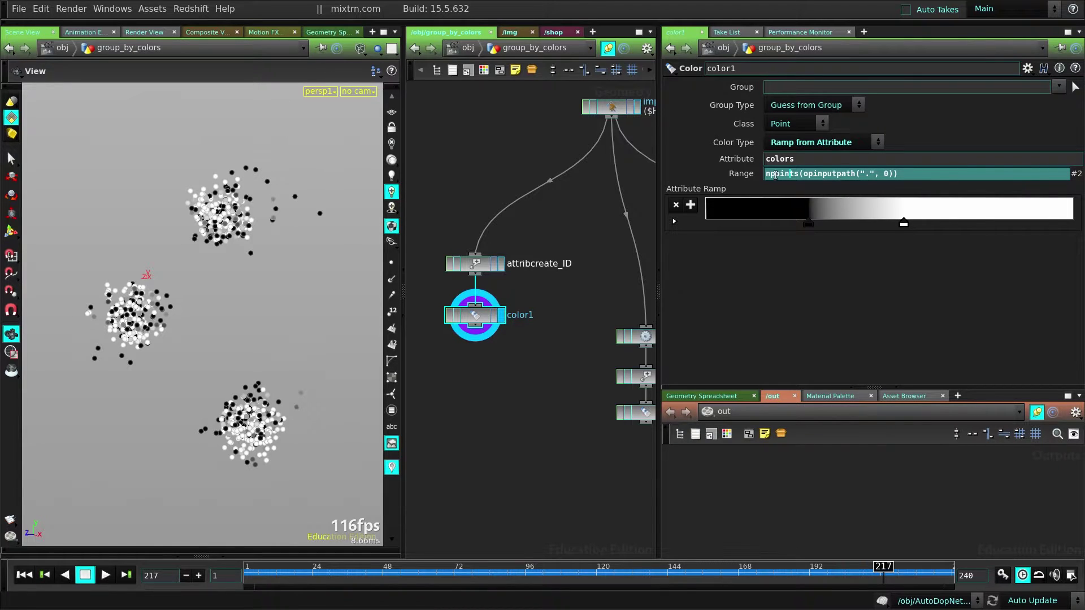
{"action": "double_click", "coordinate": [795, 173]}
{"action": "middle_click_drag", "start_coordinate": [474, 316], "coordinate": [496, 238]}
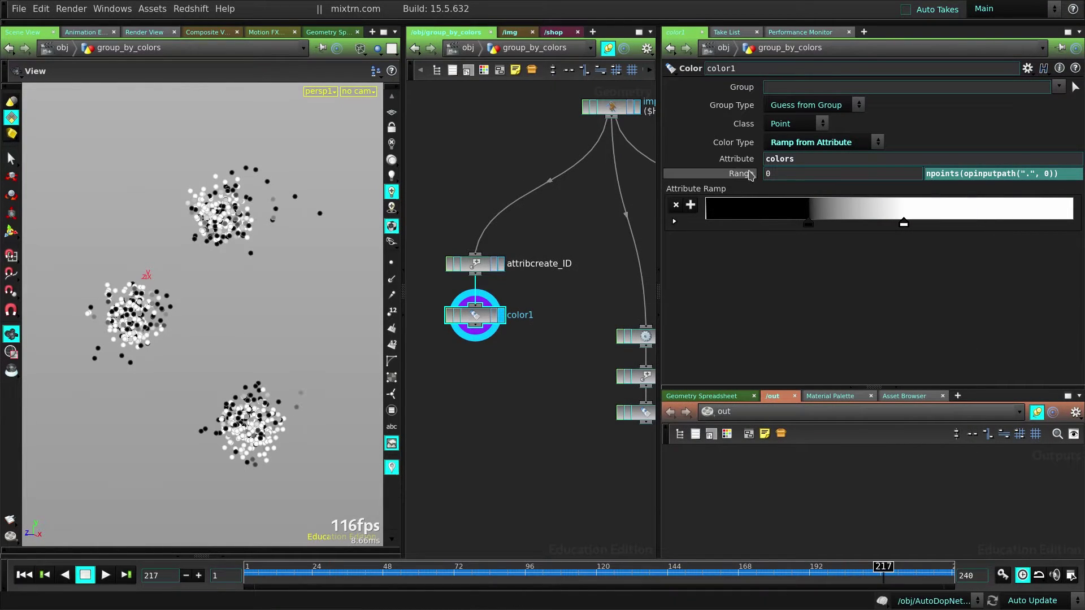
{"action": "left_click", "coordinate": [749, 174]}
{"action": "left_click", "coordinate": [976, 175]}
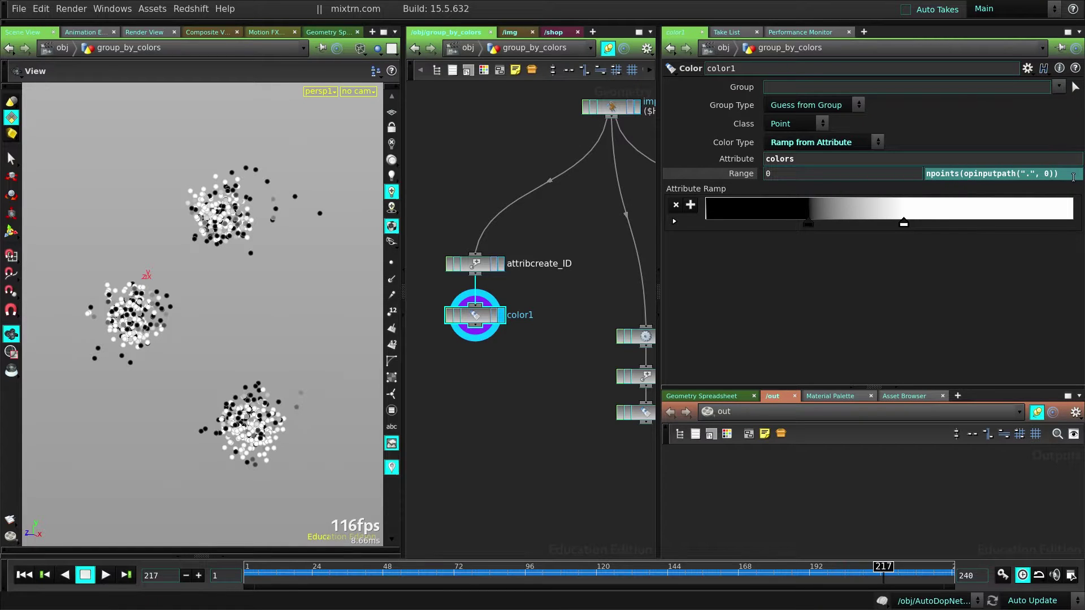
{"action": "left_click", "coordinate": [993, 173]}
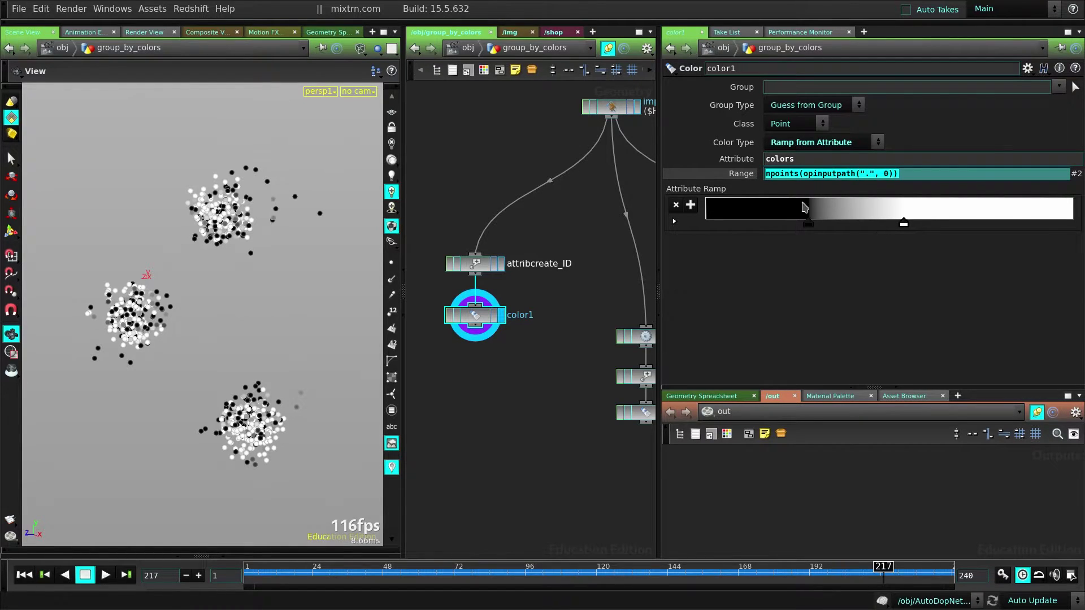
{"action": "left_click", "coordinate": [721, 288]}
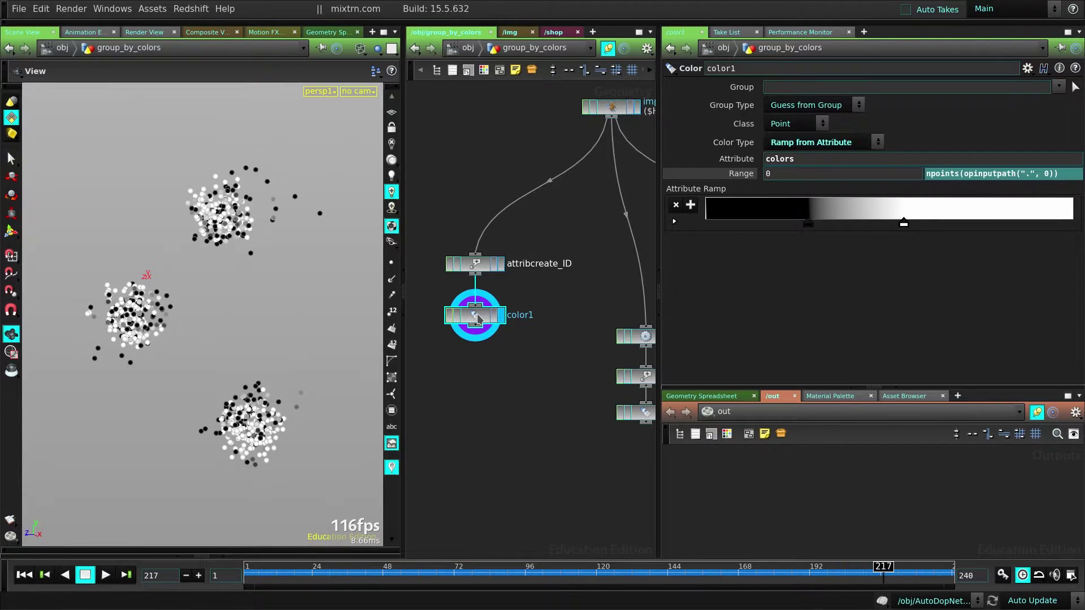
Shift color1's black ramp marker to about the middle and the white one to about three quarters, and go to frame 117.
{"action": "left_click_drag", "start_coordinate": [808, 223], "coordinate": [780, 231]}
{"action": "left_click_drag", "start_coordinate": [902, 224], "coordinate": [974, 223]}
{"action": "left_click_drag", "start_coordinate": [787, 223], "coordinate": [880, 211]}
{"action": "left_click_drag", "start_coordinate": [353, 571], "coordinate": [587, 559]}
Review the settings of sort1 and the Value expression of attribcreate_ptnum, moving sort1 slightly up its branch.
{"action": "middle_click_drag", "start_coordinate": [615, 395], "coordinate": [454, 292]}
{"action": "middle_click_drag", "start_coordinate": [548, 224], "coordinate": [581, 258]}
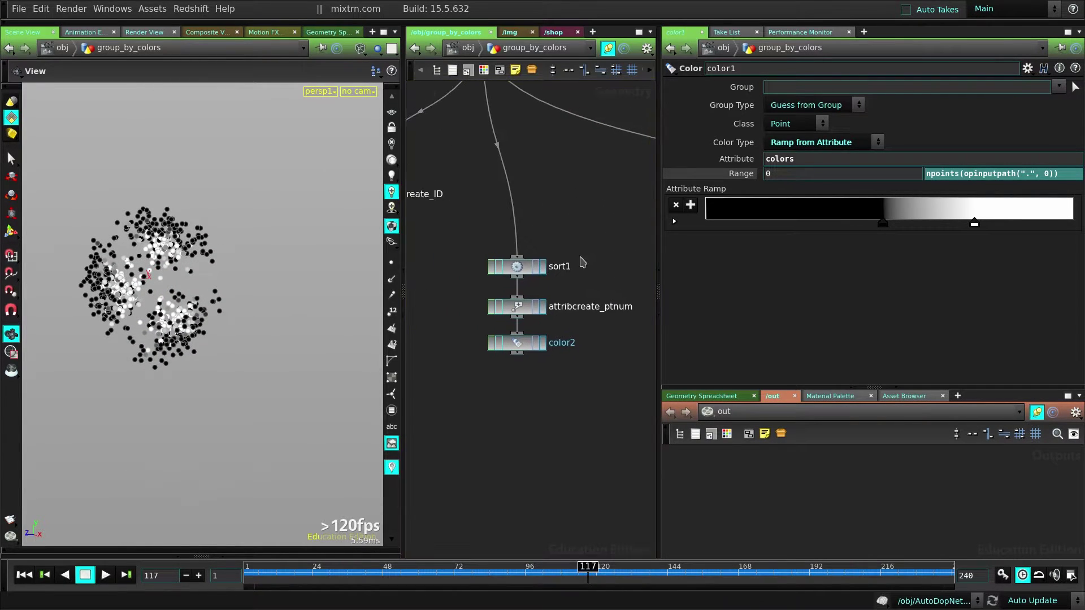
{"action": "left_click_drag", "start_coordinate": [521, 273], "coordinate": [521, 232]}
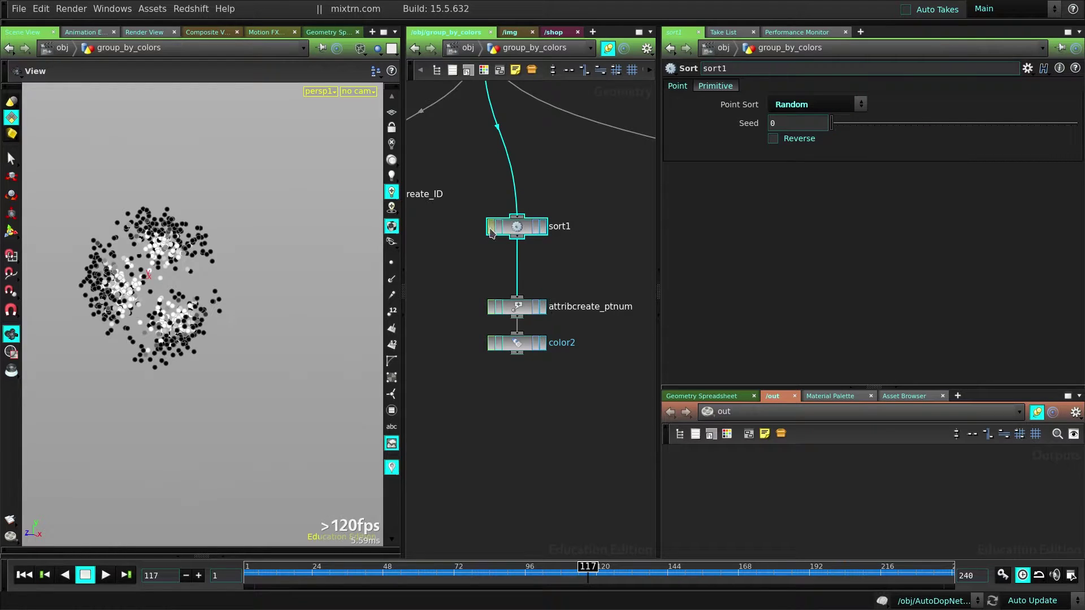
{"action": "left_click", "coordinate": [515, 306]}
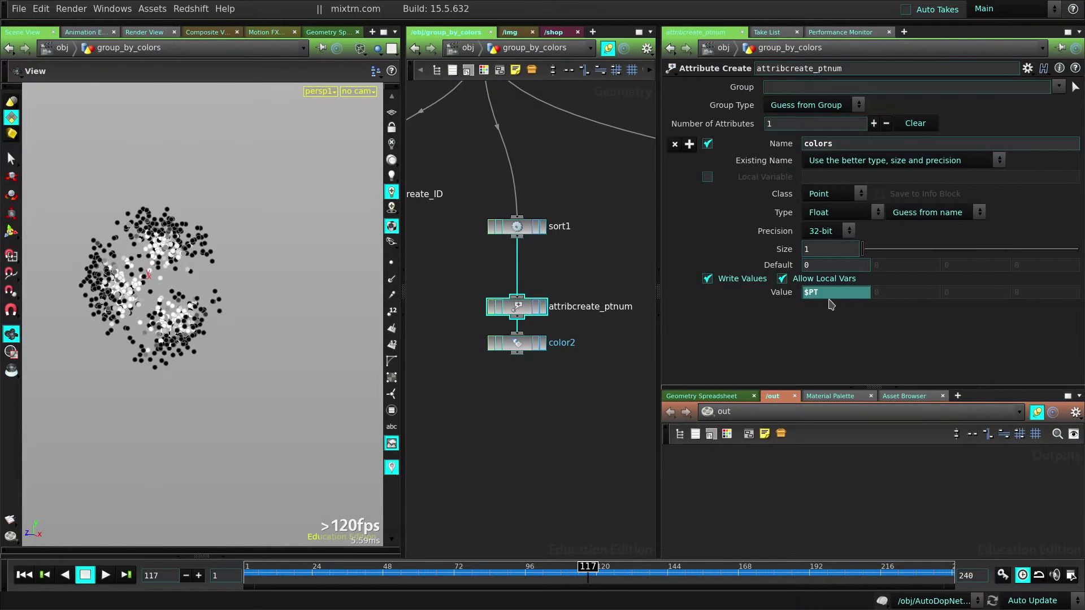
{"action": "left_click_drag", "start_coordinate": [828, 297], "coordinate": [802, 293]}
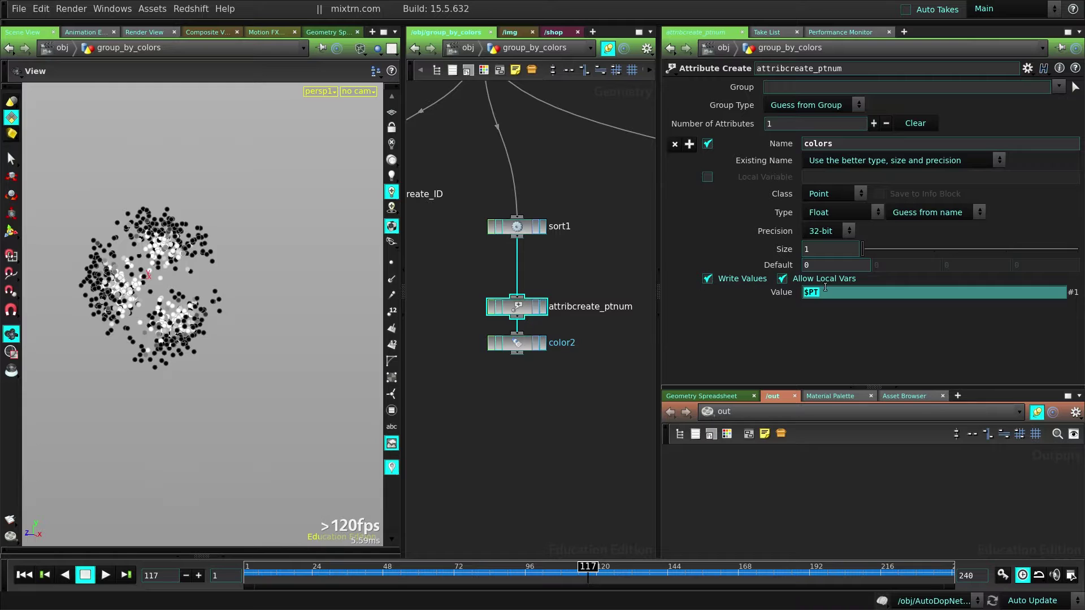
{"action": "left_click_drag", "start_coordinate": [515, 230], "coordinate": [515, 250]}
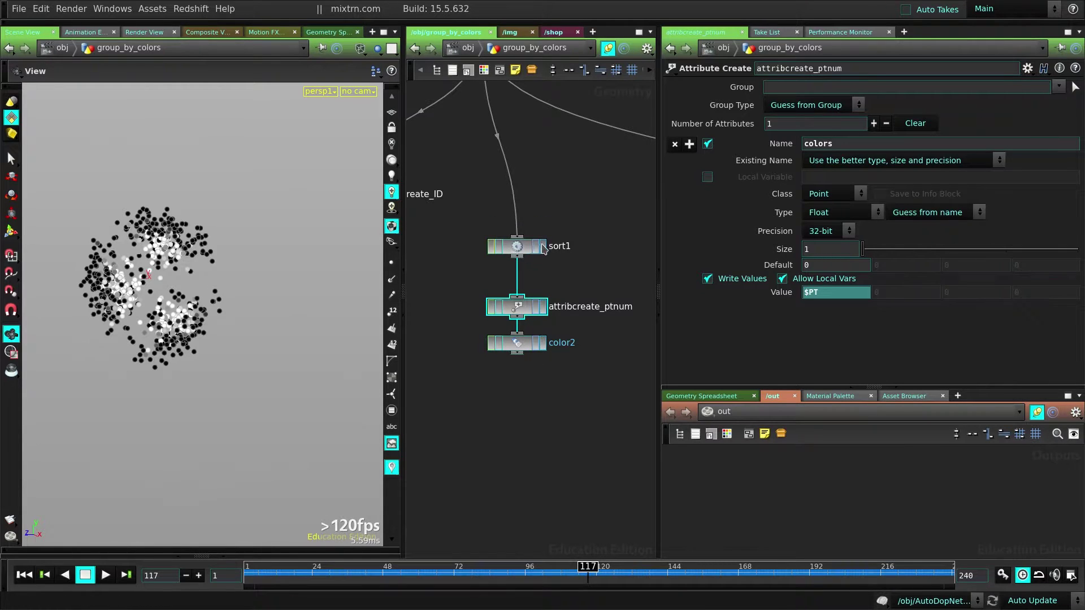
Display sort1 and then attribcreate_ptnum in the viewport, adjusting the vertical spacing of both nodes above color2.
{"action": "left_click", "coordinate": [543, 249]}
{"action": "left_click", "coordinate": [537, 242]}
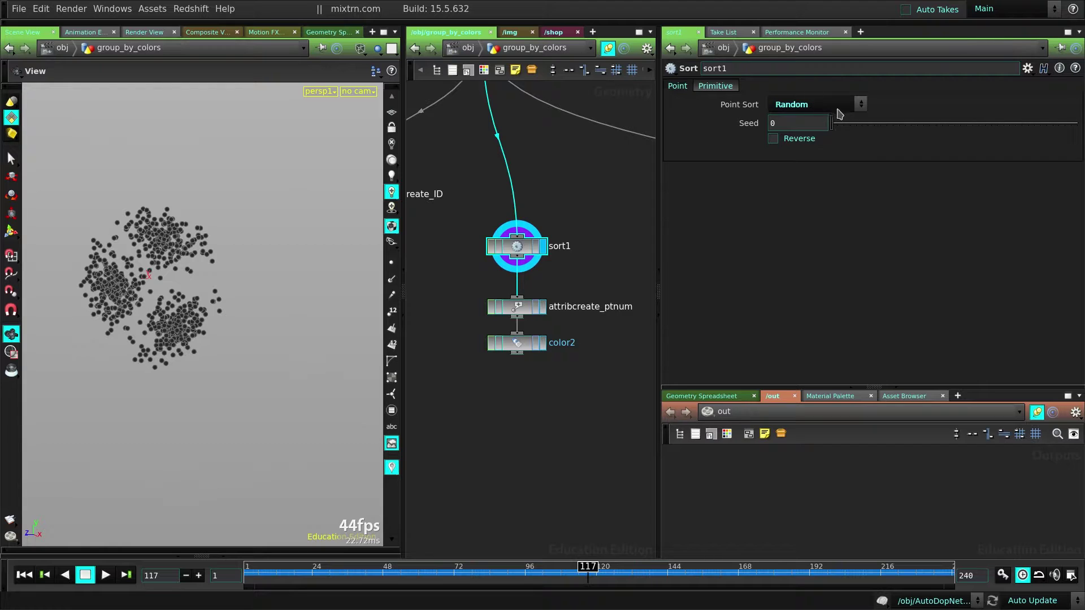
{"action": "left_click_drag", "start_coordinate": [542, 307], "coordinate": [543, 294]}
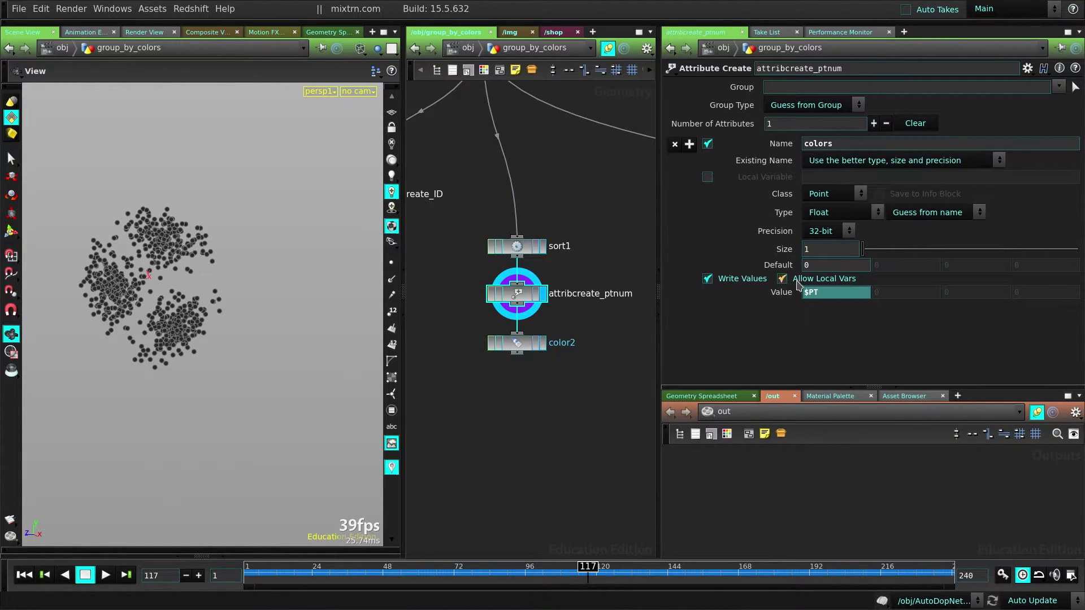
{"action": "left_click_drag", "start_coordinate": [517, 246], "coordinate": [517, 259]}
{"action": "left_click_drag", "start_coordinate": [517, 299], "coordinate": [518, 311]}
Display the color2 node and move the timeline to frame 180.
{"action": "left_click", "coordinate": [542, 343]}
{"action": "left_click", "coordinate": [517, 343]}
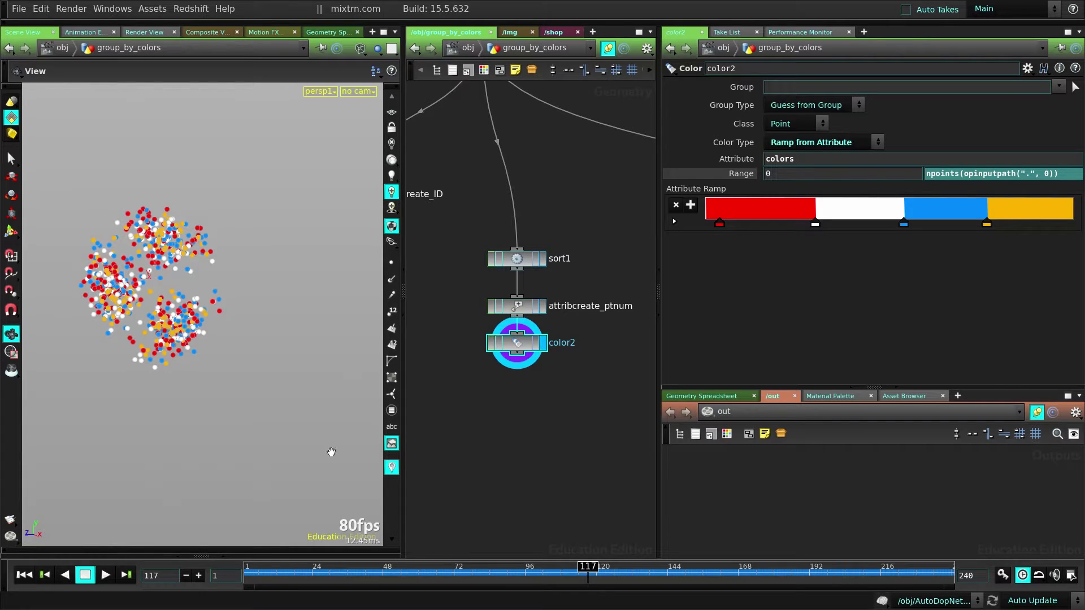
{"action": "left_click_drag", "start_coordinate": [586, 581], "coordinate": [559, 486]}
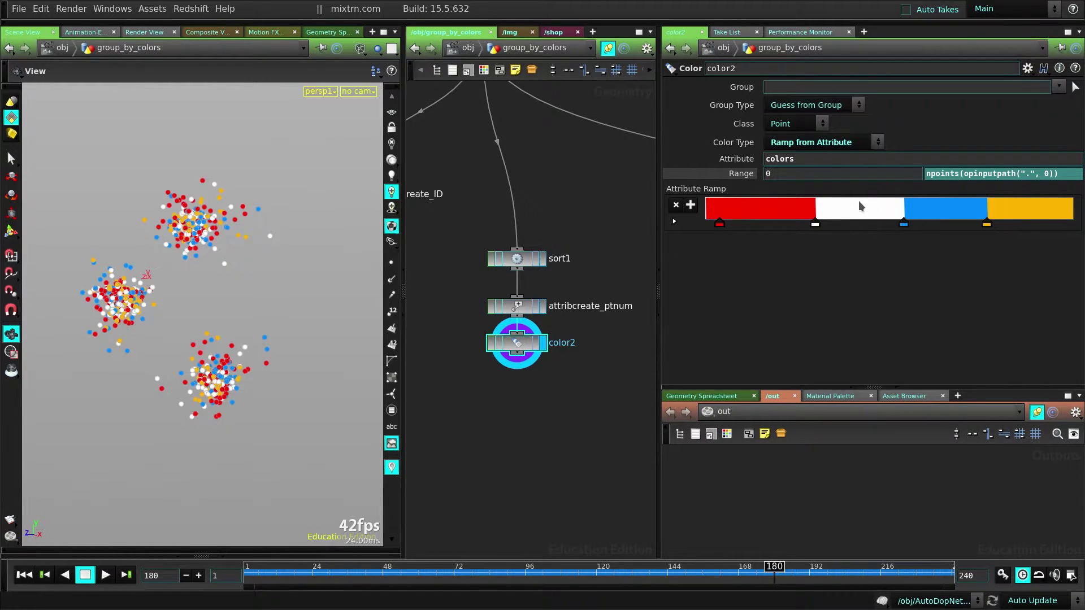
Redistribute color2's ramp markers, placing white at about the middle, blue at about 0.69 and yellow at about five sixths.
{"action": "left_click_drag", "start_coordinate": [815, 224], "coordinate": [736, 225]}
{"action": "left_click_drag", "start_coordinate": [904, 224], "coordinate": [1003, 226]}
{"action": "left_click_drag", "start_coordinate": [736, 224], "coordinate": [975, 224]}
{"action": "left_click", "coordinate": [934, 224]}
{"action": "left_click", "coordinate": [896, 224]}
{"action": "left_click_drag", "start_coordinate": [896, 224], "coordinate": [887, 225]}
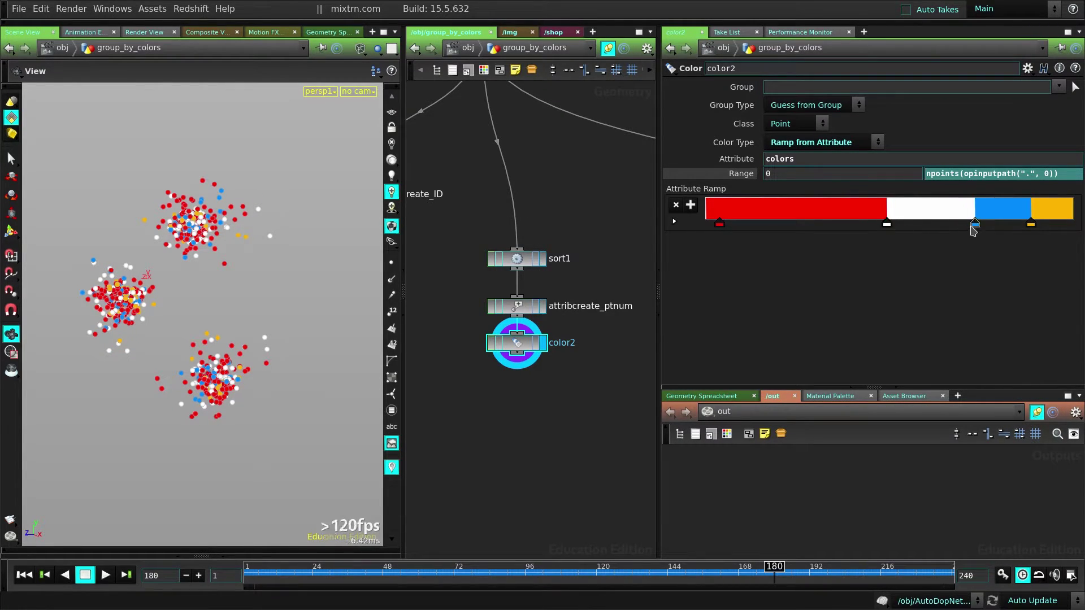
{"action": "left_click_drag", "start_coordinate": [974, 225], "coordinate": [944, 224]}
{"action": "left_click_drag", "start_coordinate": [1032, 224], "coordinate": [1012, 224]}
{"action": "left_click_drag", "start_coordinate": [944, 224], "coordinate": [958, 224]}
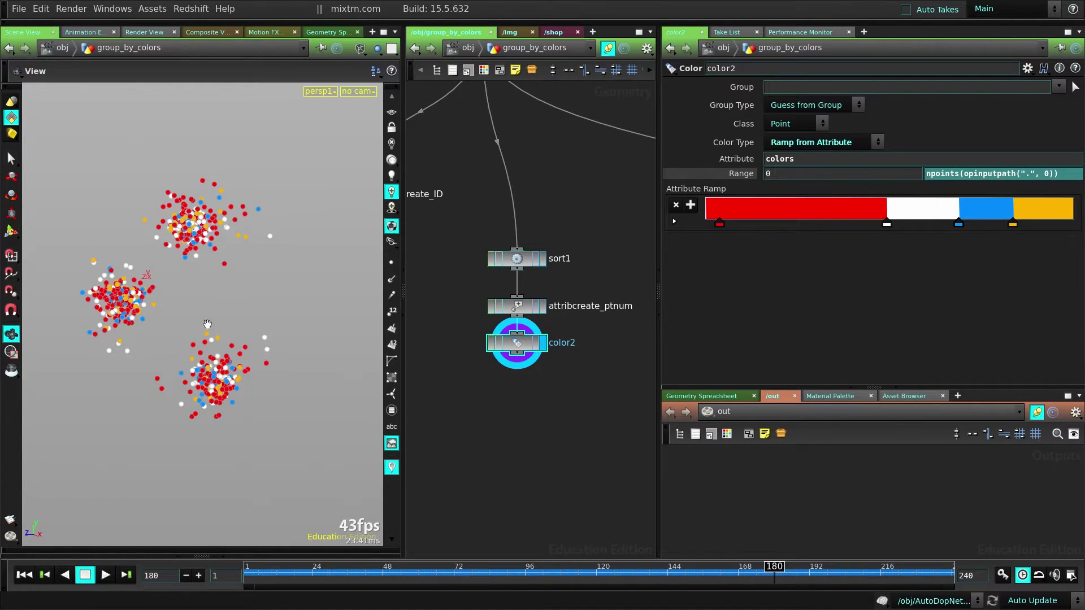
Expand color2's ramp controls, try position 0.5 for the blue marker, and move it back to about two thirds.
{"action": "left_click_drag", "start_coordinate": [207, 324], "coordinate": [255, 337]}
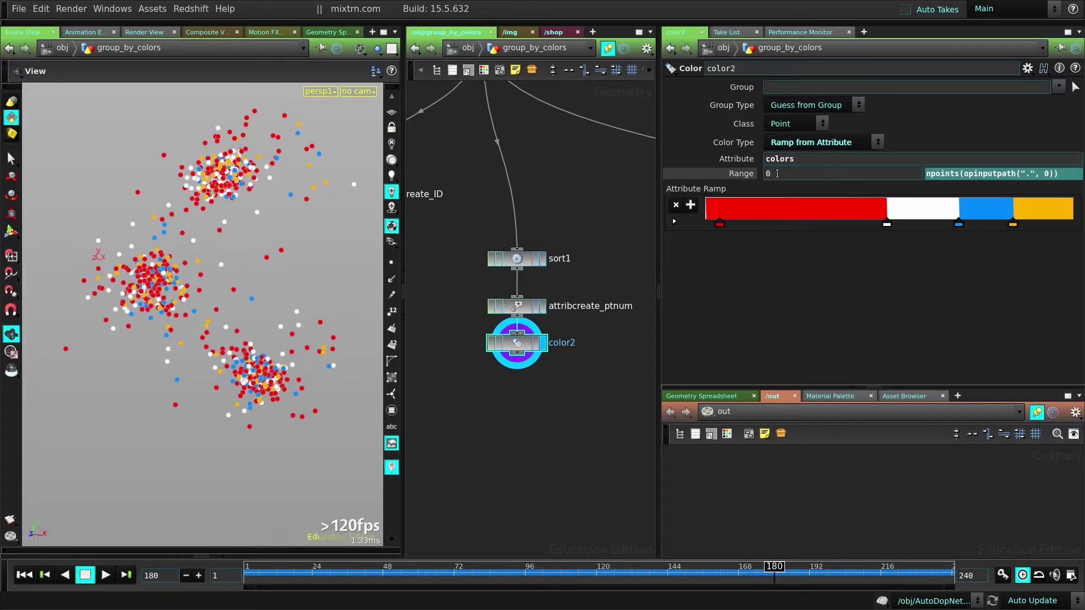
{"action": "left_click", "coordinate": [674, 221]}
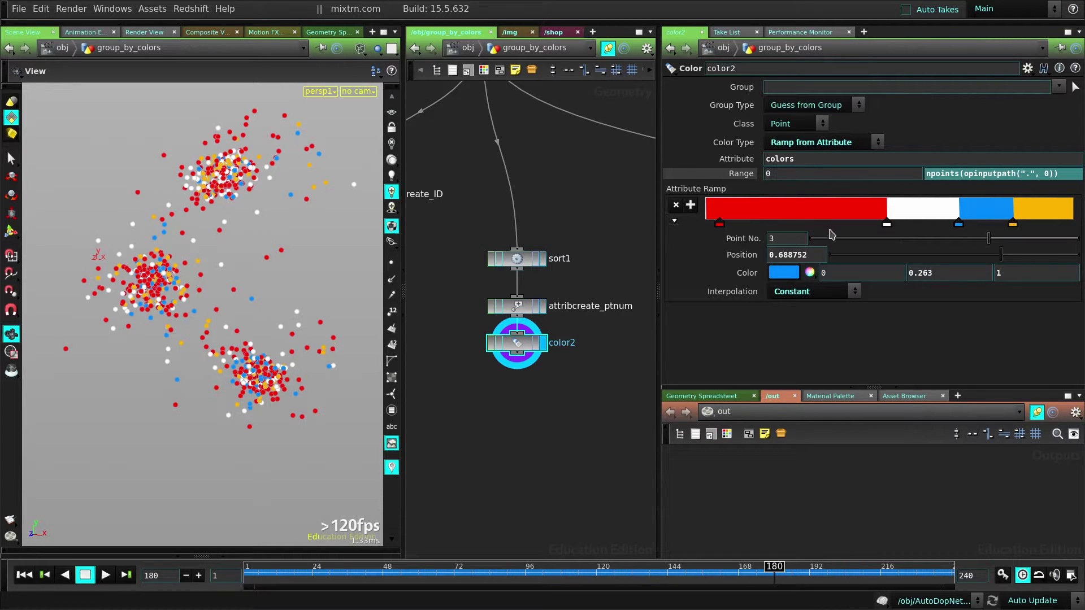
{"action": "left_click_drag", "start_coordinate": [790, 255], "coordinate": [757, 257]}
{"action": "type", "text": "0.5"}
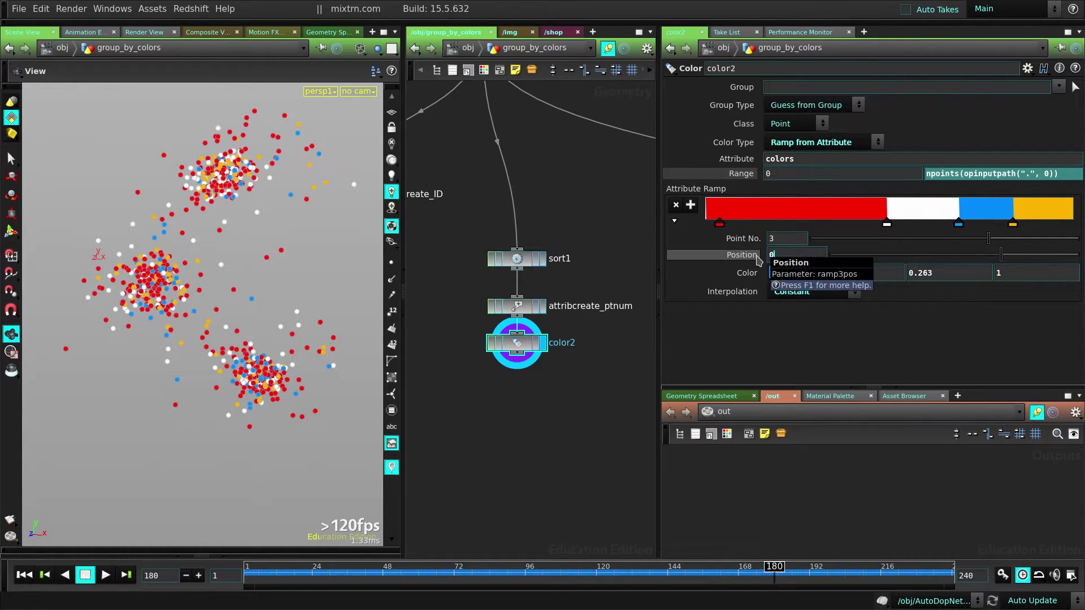
{"action": "key", "text": "Return"}
{"action": "left_click_drag", "start_coordinate": [891, 225], "coordinate": [951, 226]}
Set color2's white ramp marker to position 0.5 and move the red marker to the ramp's start at 0.
{"action": "left_click", "coordinate": [887, 225]}
{"action": "triple_click", "coordinate": [813, 254]}
{"action": "type", "text": "0.5"}
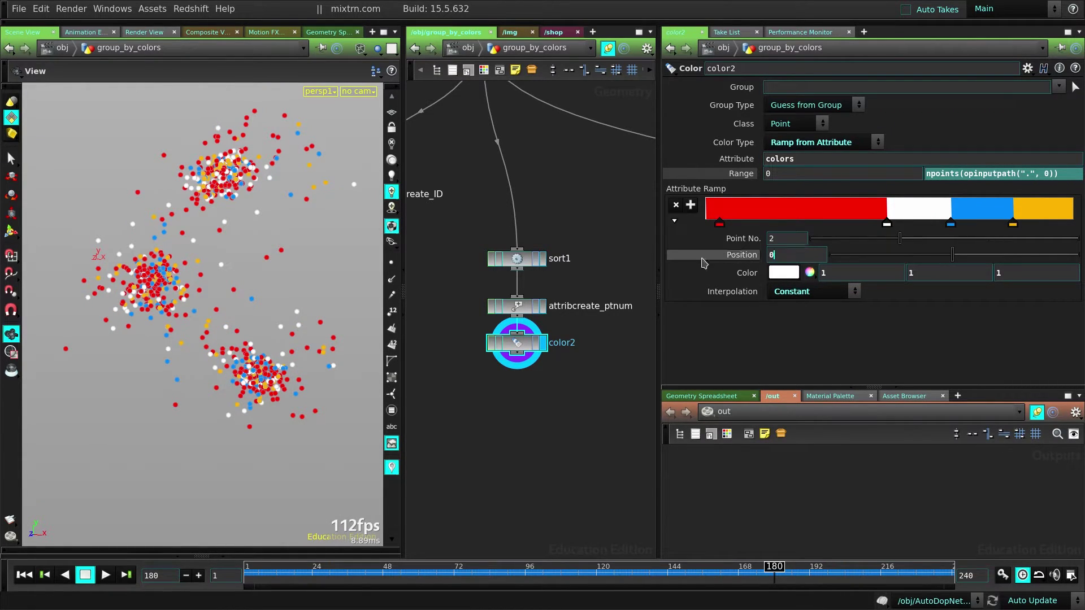
{"action": "key", "text": "Return"}
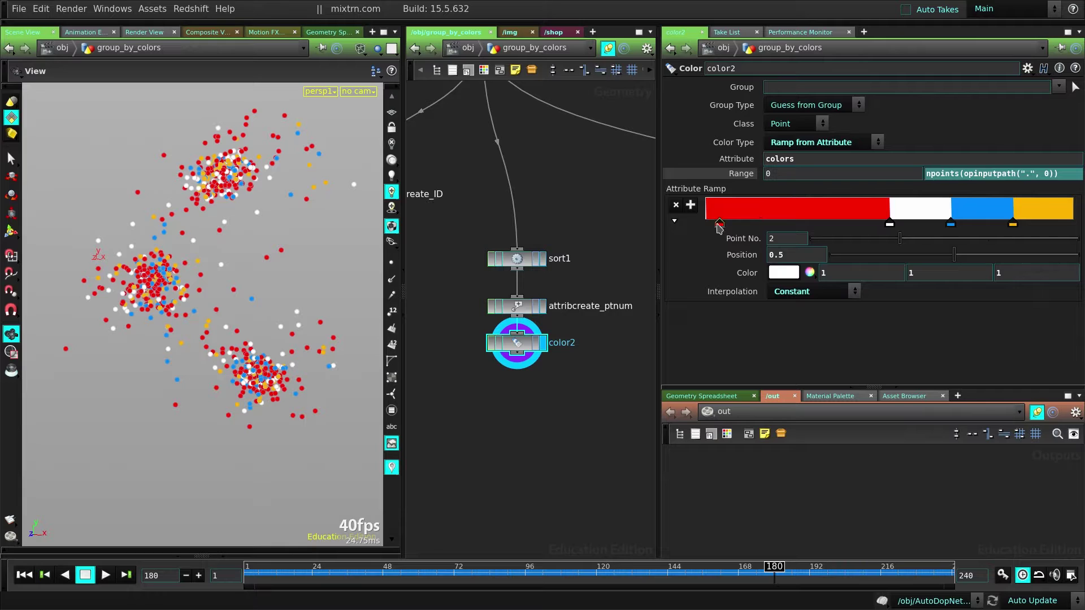
{"action": "left_click_drag", "start_coordinate": [719, 224], "coordinate": [688, 229]}
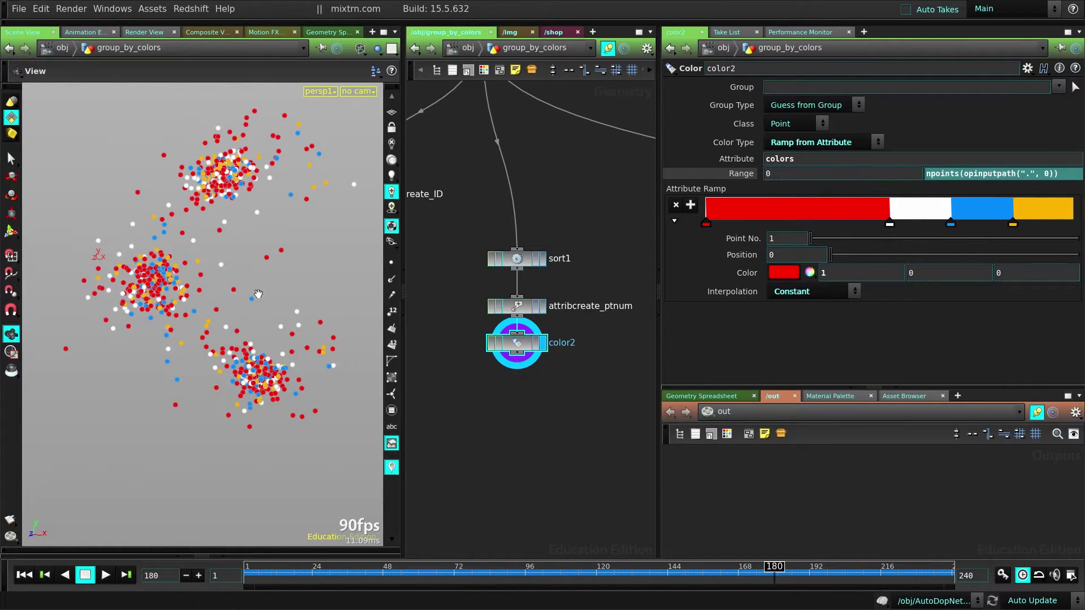
Set the seed of sort1's random point sort to 31.
{"action": "left_click_drag", "start_coordinate": [258, 294], "coordinate": [208, 323]}
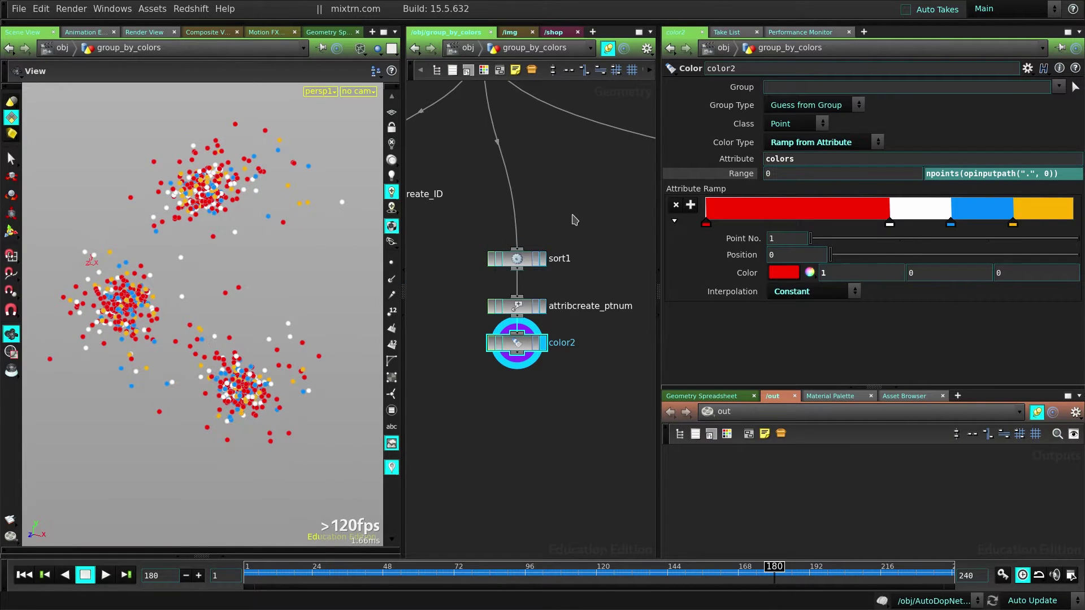
{"action": "left_click", "coordinate": [517, 258]}
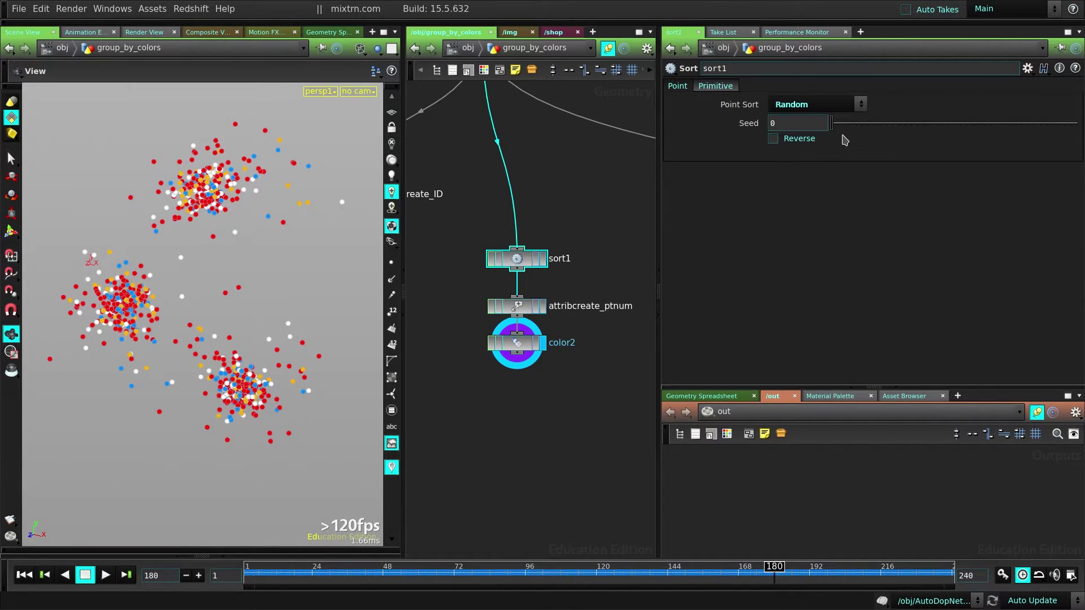
{"action": "left_click_drag", "start_coordinate": [845, 124], "coordinate": [869, 124]}
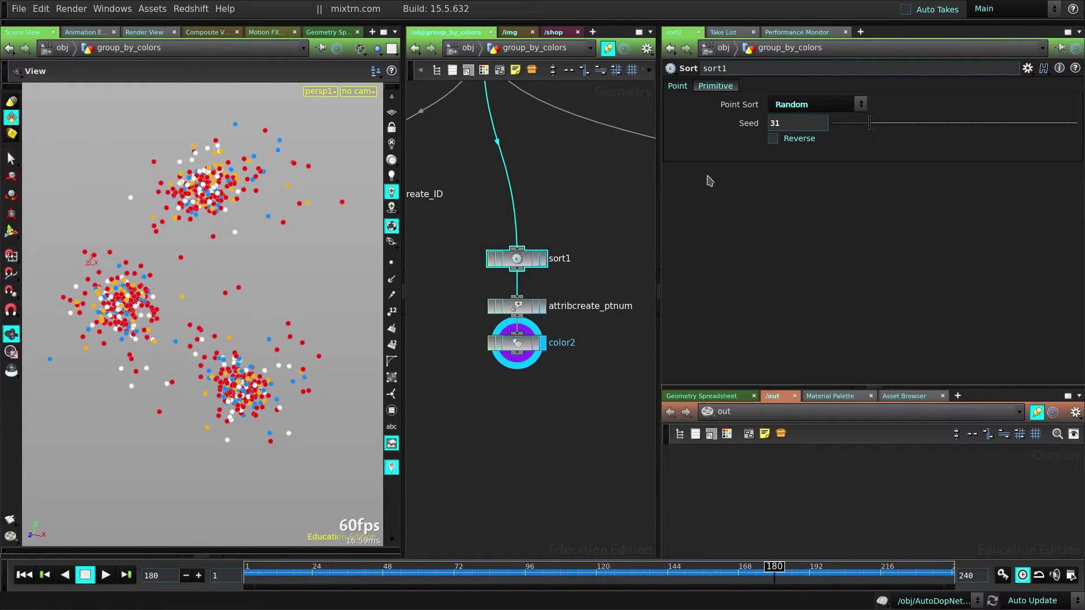
Display the color3 node of the sort2 branch in the viewport.
{"action": "middle_click_drag", "start_coordinate": [623, 350], "coordinate": [426, 297]}
{"action": "middle_click_drag", "start_coordinate": [615, 290], "coordinate": [407, 232]}
{"action": "scroll", "coordinate": [503, 236], "scroll_direction": "down", "scroll_amount": 2}
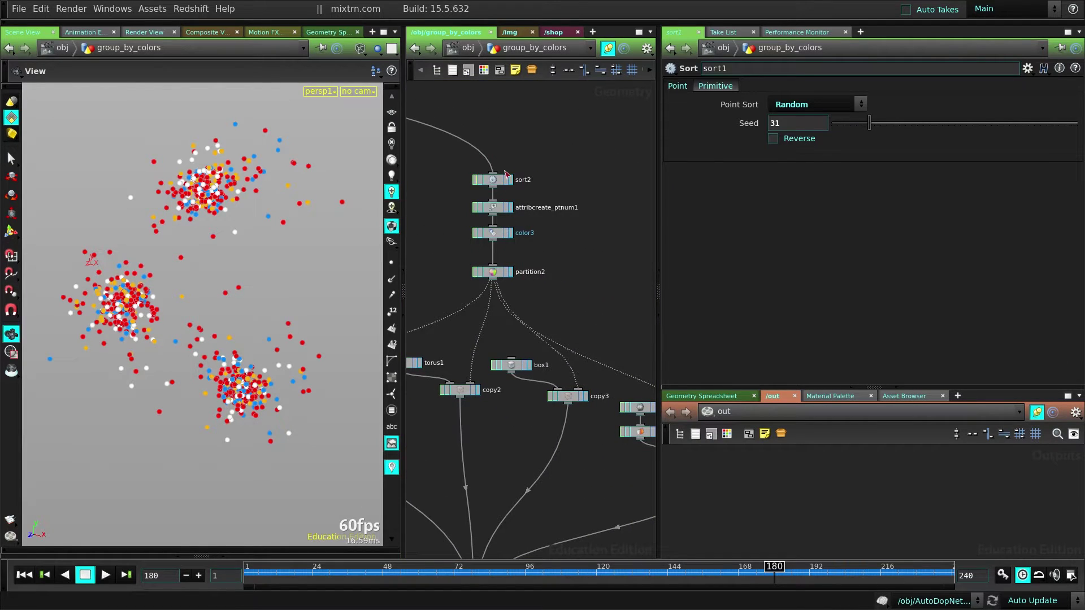
{"action": "left_click", "coordinate": [510, 233]}
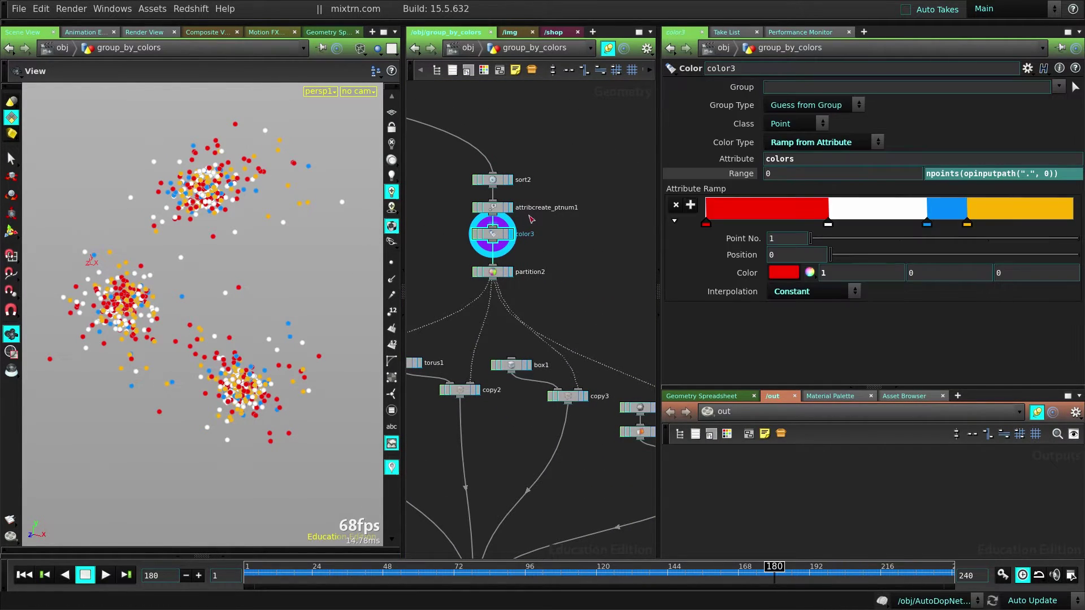
Display the partition2 node and examine its color-based rule and the available rule presets.
{"action": "middle_click_drag", "start_coordinate": [516, 288], "coordinate": [565, 210]}
{"action": "left_click", "coordinate": [556, 213]}
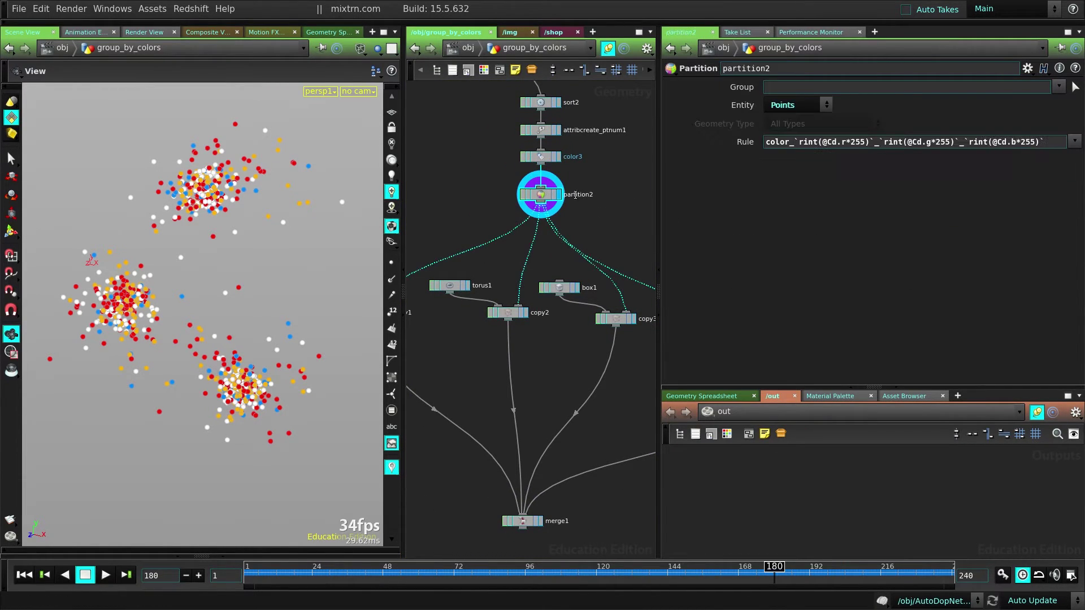
{"action": "triple_click", "coordinate": [805, 143]}
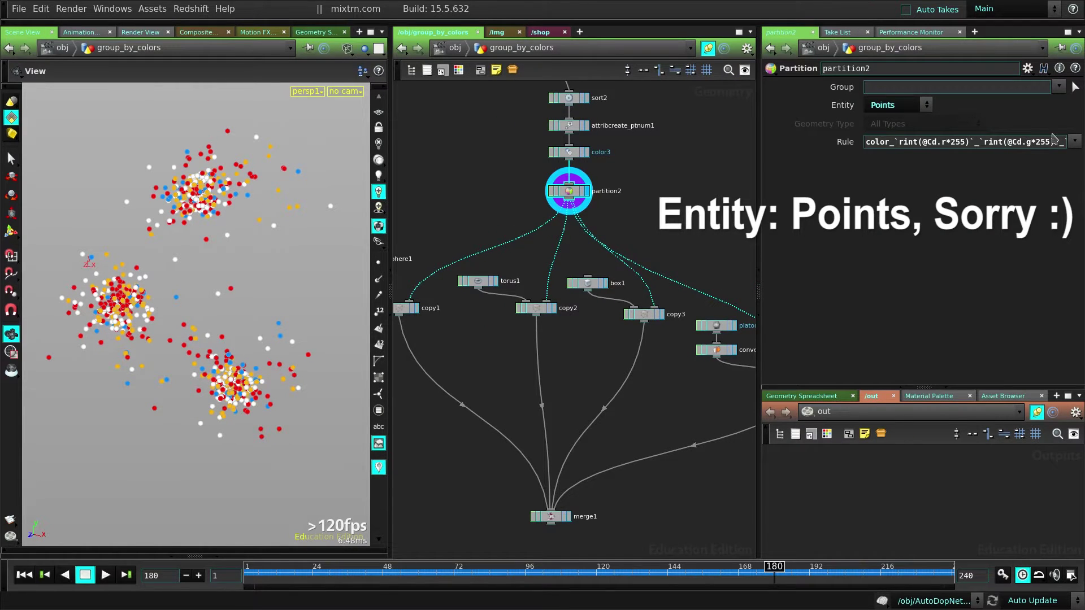
{"action": "left_click", "coordinate": [1074, 141]}
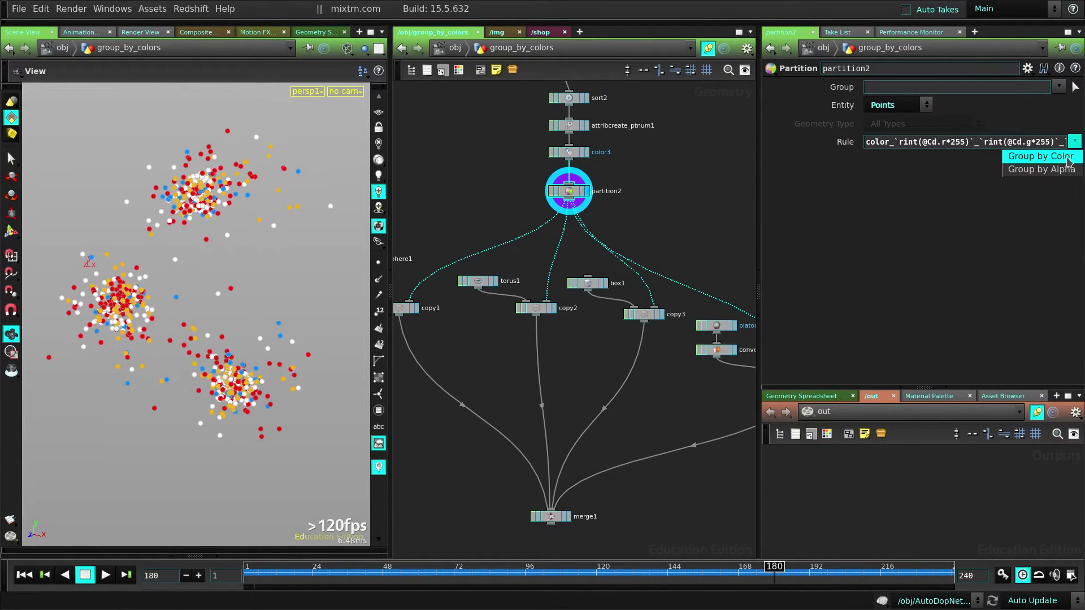
{"action": "middle_click", "coordinate": [568, 206]}
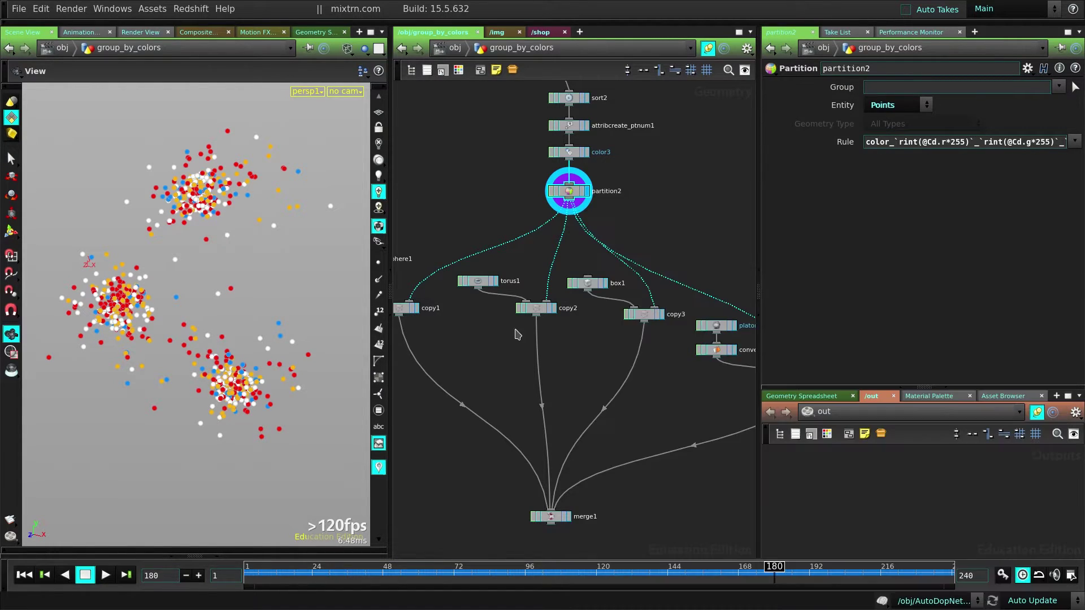
Display the copy1 node fed by sphere1 and examine its template group color_0_67_255.
{"action": "middle_click_drag", "start_coordinate": [515, 330], "coordinate": [615, 309]}
{"action": "left_click", "coordinate": [525, 262]}
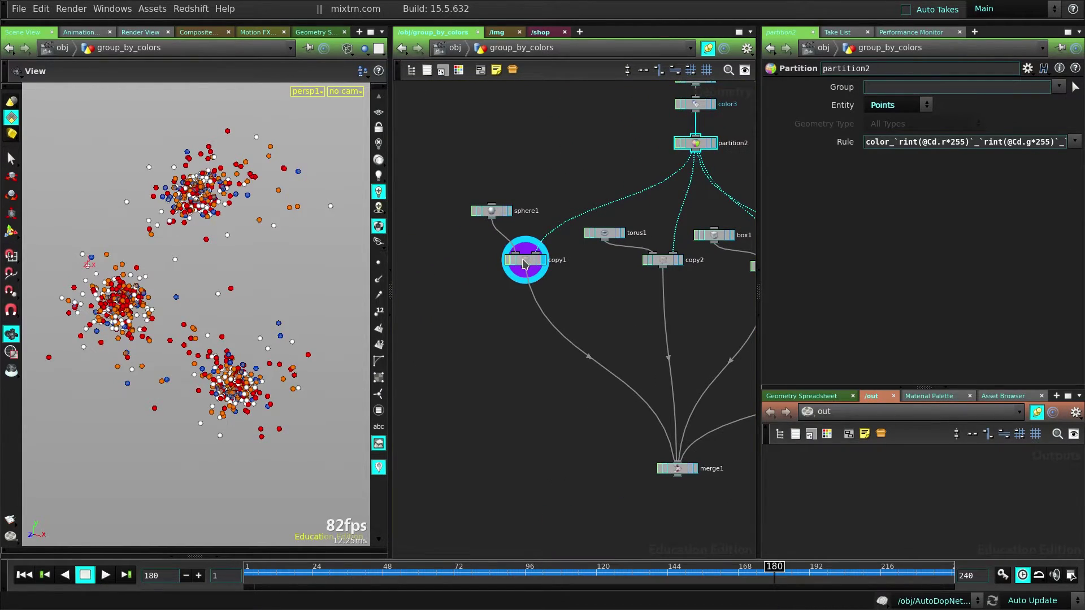
{"action": "double_click", "coordinate": [960, 105]}
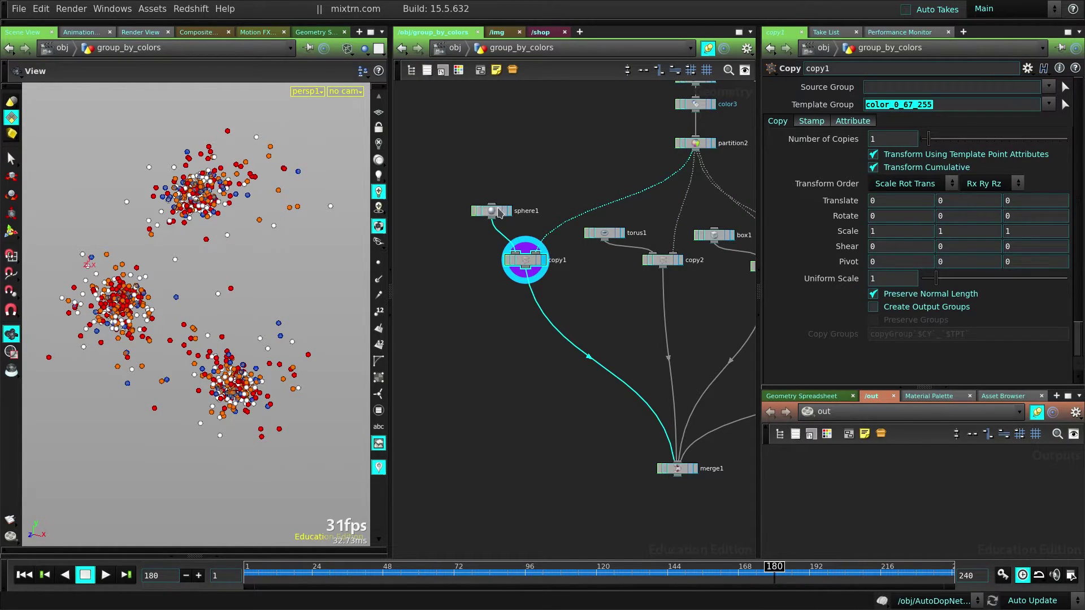
{"action": "left_click", "coordinate": [527, 264]}
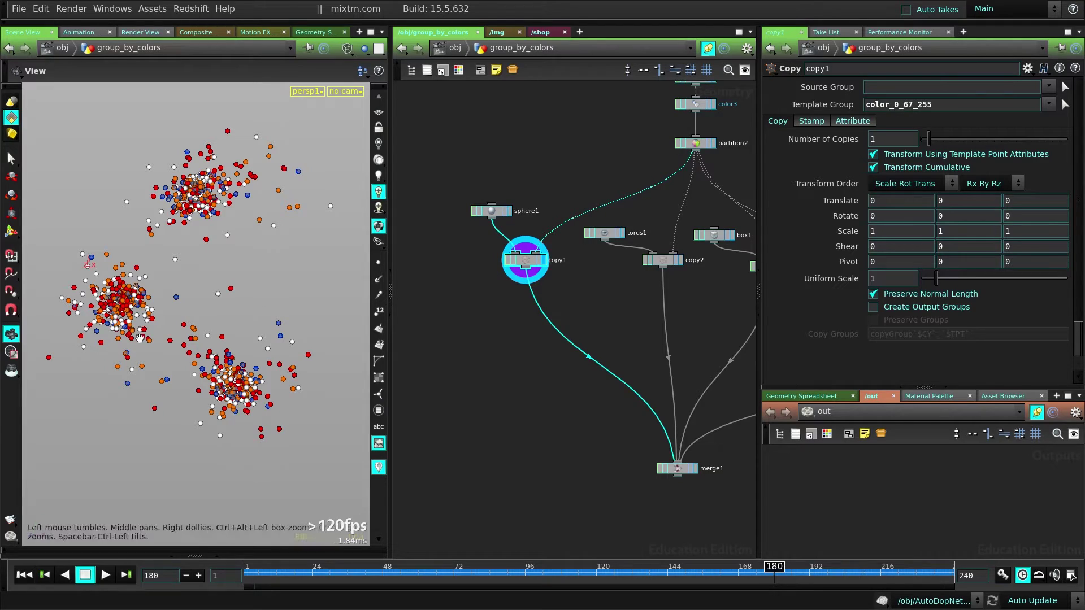
Set the viewport shading to Flat Wire Shaded and toggle its wireframe overlay off.
{"action": "left_click_drag", "start_coordinate": [139, 337], "coordinate": [257, 309]}
{"action": "left_click", "coordinate": [346, 48]}
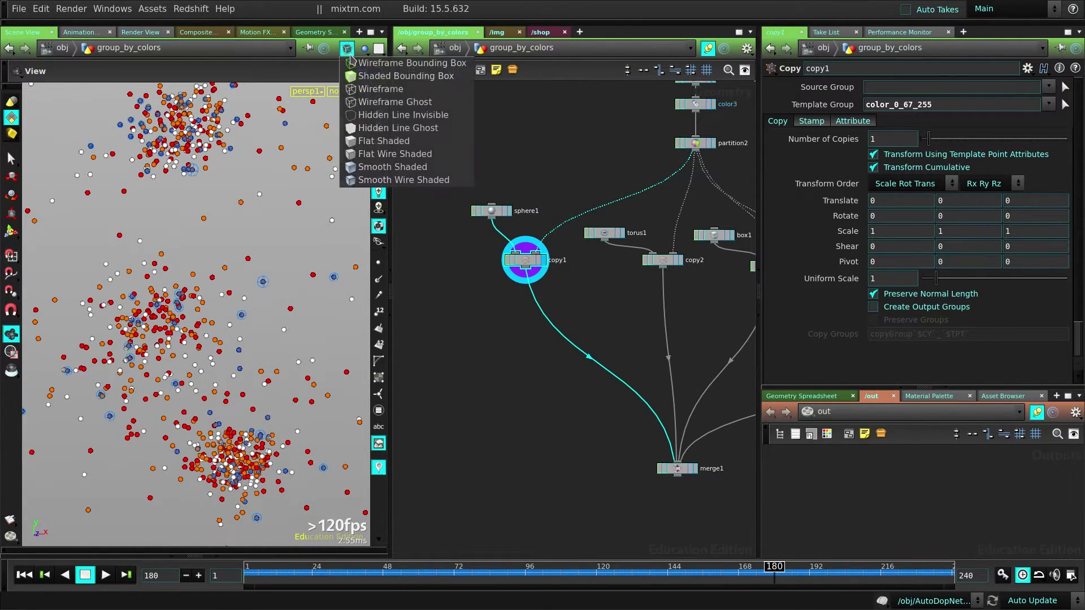
{"action": "left_click", "coordinate": [371, 155]}
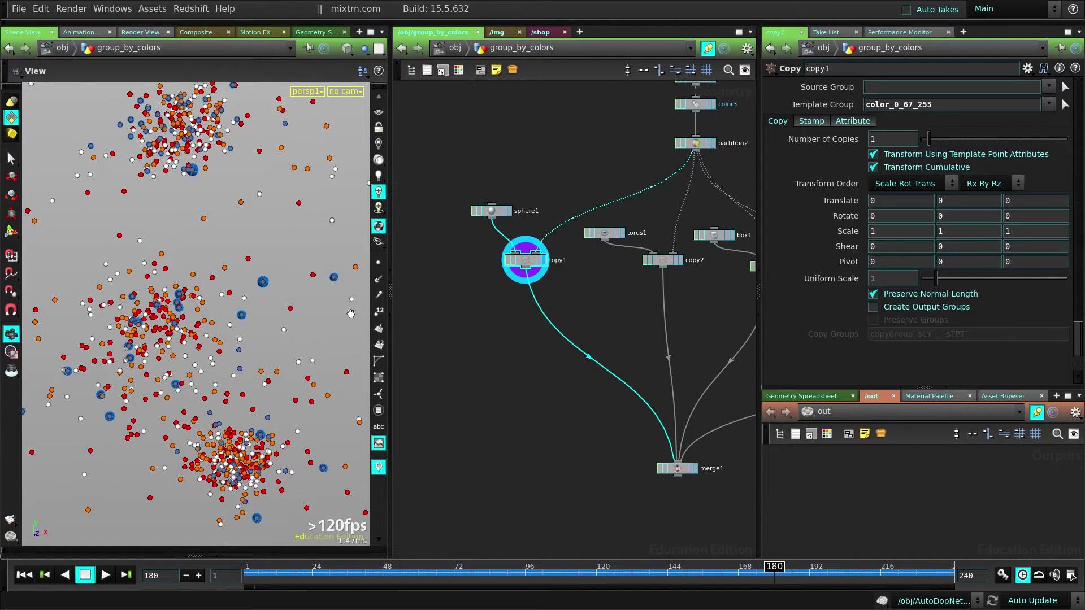
{"action": "key", "text": "shift+w"}
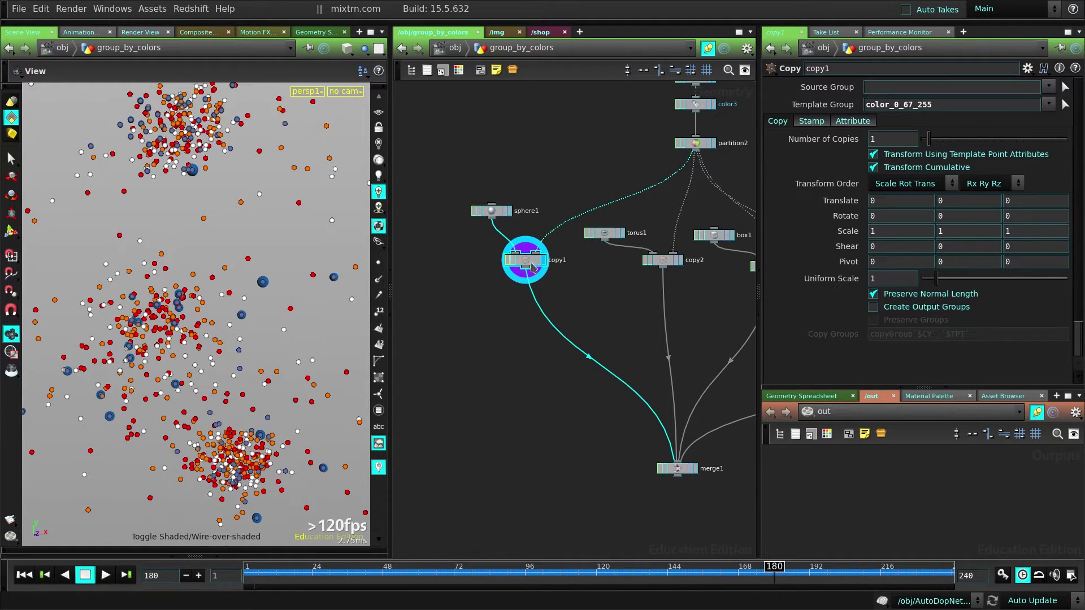
Display the copy2, copy3 and copy4 nodes one after another to view each color group's copied shapes.
{"action": "middle_click_drag", "start_coordinate": [625, 356], "coordinate": [504, 296]}
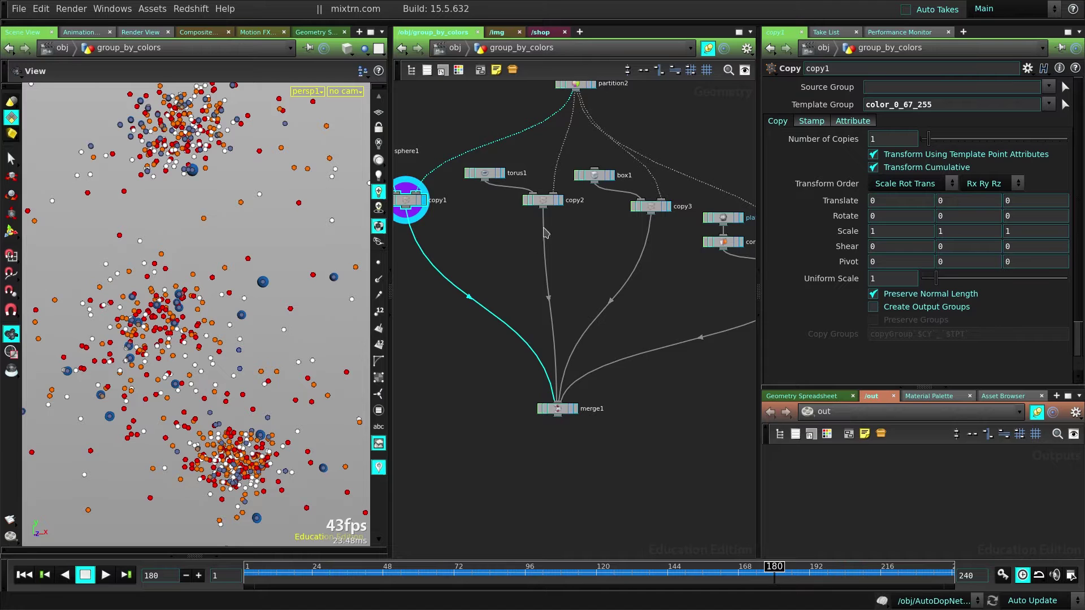
{"action": "left_click", "coordinate": [560, 203]}
{"action": "left_click_drag", "start_coordinate": [355, 301], "coordinate": [330, 328]}
{"action": "left_click", "coordinate": [669, 207]}
{"action": "middle_click_drag", "start_coordinate": [748, 284], "coordinate": [659, 221]}
{"action": "left_click", "coordinate": [728, 213]}
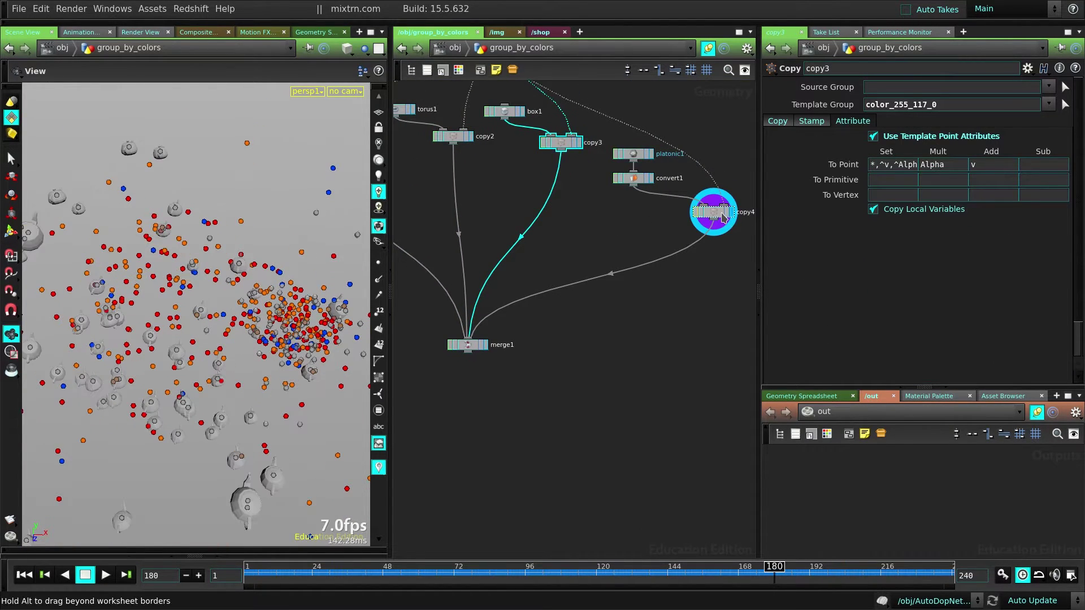
Display the merge1 node and inspect the four combined copy branches in the viewport.
{"action": "left_click", "coordinate": [485, 346]}
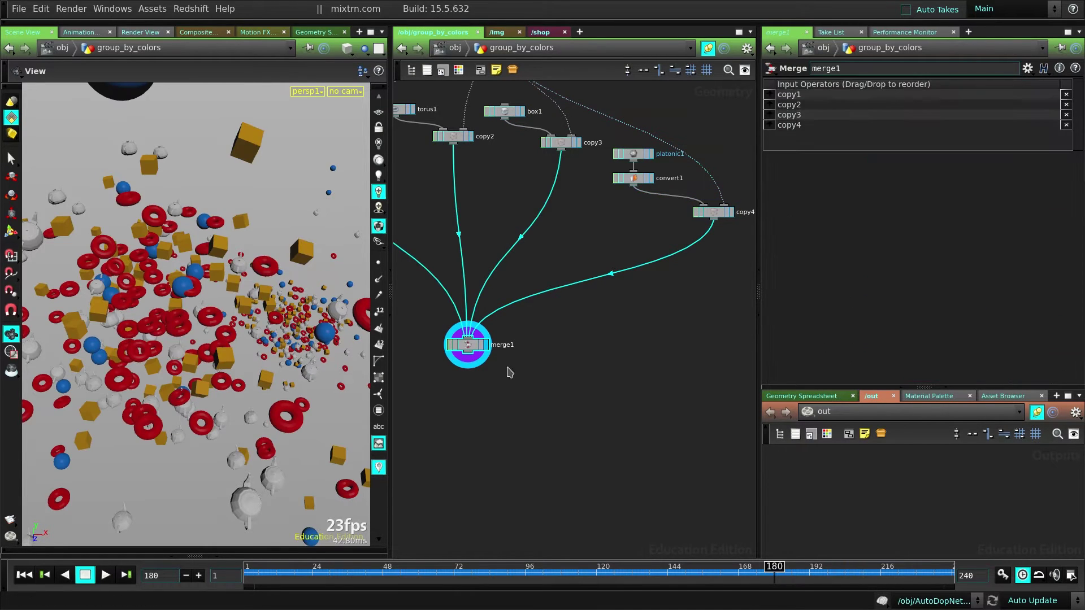
{"action": "left_click_drag", "start_coordinate": [131, 311], "coordinate": [189, 309], "text": "alt"}
{"action": "right_click_drag", "start_coordinate": [188, 309], "coordinate": [199, 348], "text": "alt"}
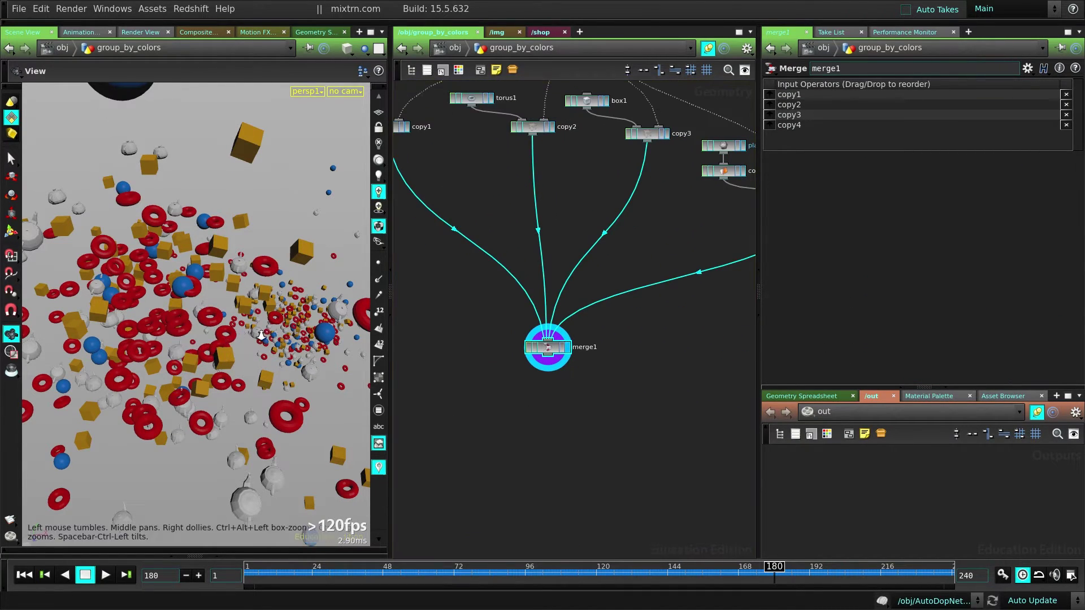
{"action": "left_click_drag", "start_coordinate": [198, 348], "coordinate": [223, 271]}
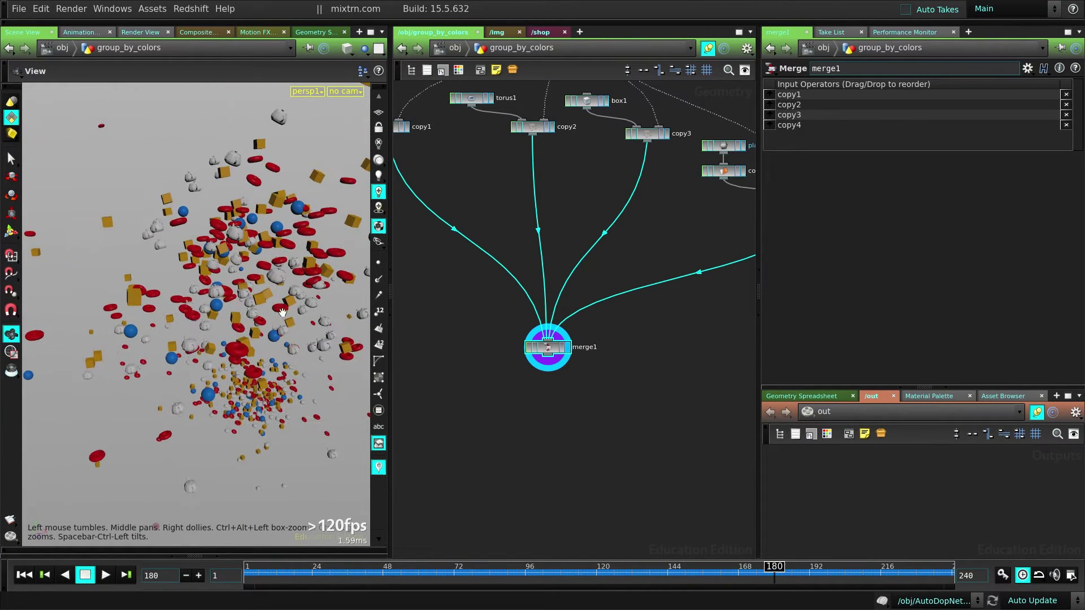
Move the timeline to frame 154 and inspect the merged particle shapes.
{"action": "left_click_drag", "start_coordinate": [477, 574], "coordinate": [697, 566]}
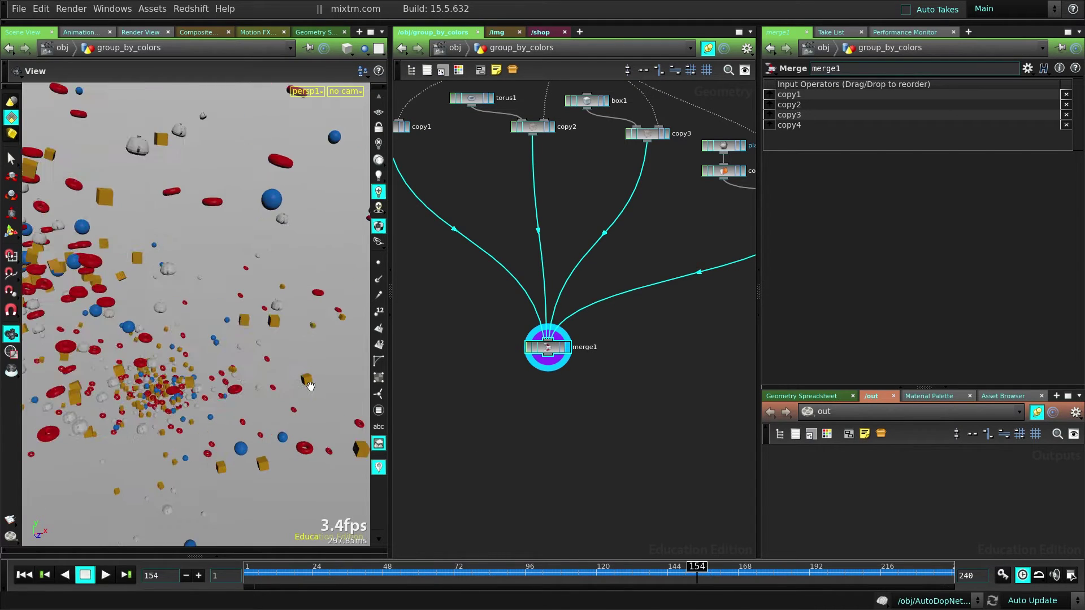
{"action": "right_click_drag", "start_coordinate": [309, 383], "coordinate": [194, 381]}
{"action": "left_click_drag", "start_coordinate": [194, 381], "coordinate": [232, 380]}
{"action": "right_click_drag", "start_coordinate": [232, 380], "coordinate": [213, 386]}
{"action": "left_click_drag", "start_coordinate": [213, 386], "coordinate": [264, 380]}
In color3's ramp, move the white marker to about 0.15 and the blue marker to about 0.35.
{"action": "middle_click_drag", "start_coordinate": [567, 227], "coordinate": [542, 389]}
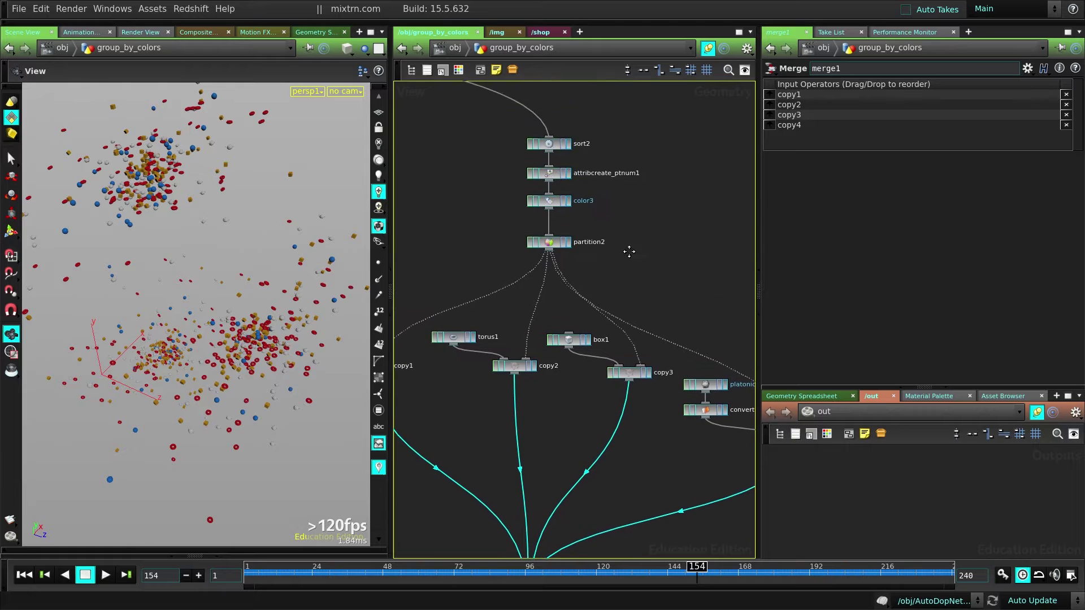
{"action": "left_click", "coordinate": [549, 200]}
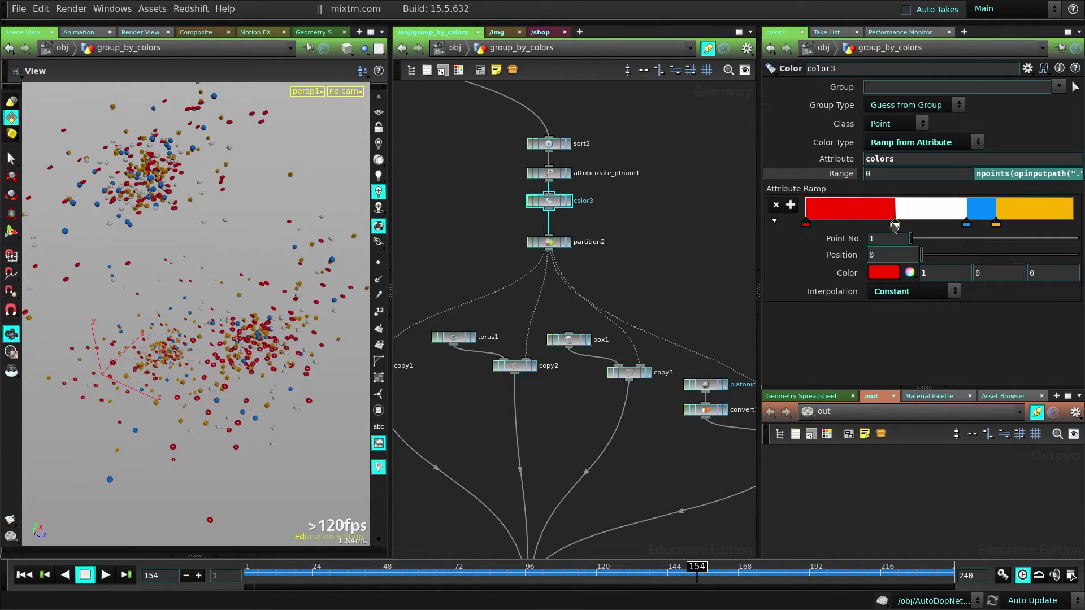
{"action": "left_click_drag", "start_coordinate": [895, 224], "coordinate": [846, 225]}
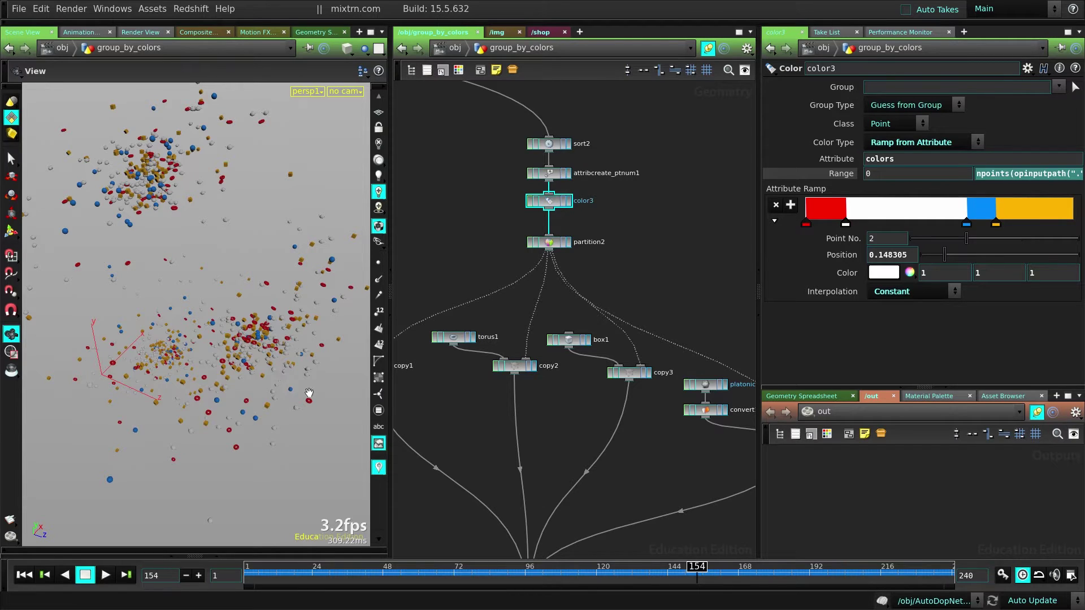
{"action": "left_click_drag", "start_coordinate": [309, 392], "coordinate": [194, 289]}
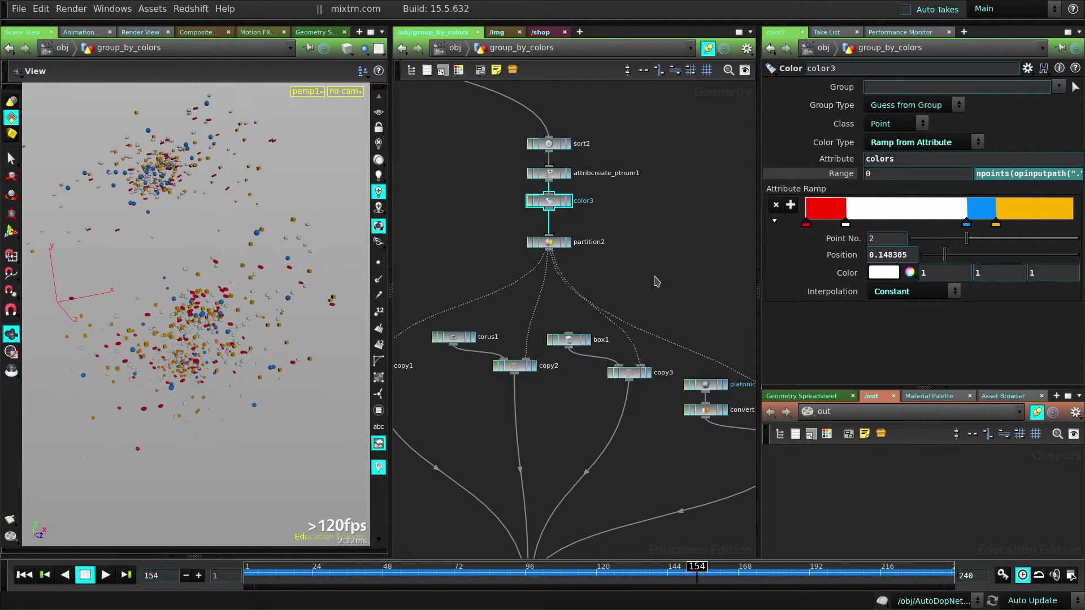
{"action": "left_click", "coordinate": [967, 224]}
{"action": "left_click_drag", "start_coordinate": [966, 223], "coordinate": [900, 224]}
{"action": "left_click_drag", "start_coordinate": [164, 368], "coordinate": [207, 282]}
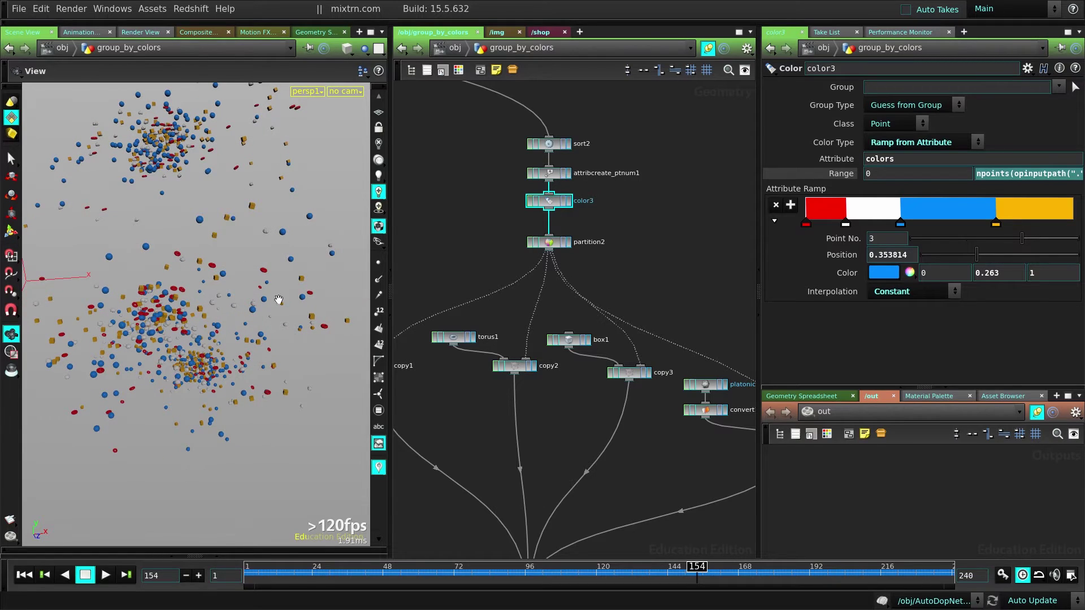
{"action": "middle_click_drag", "start_coordinate": [626, 275], "coordinate": [619, 154]}
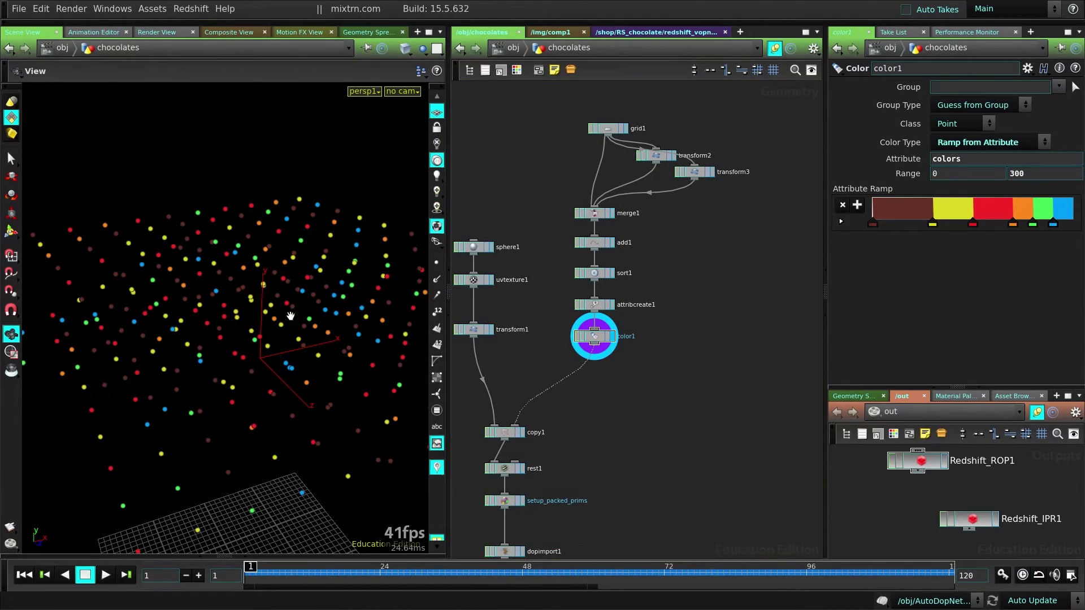
{"action": "left_click_drag", "start_coordinate": [265, 339], "coordinate": [241, 320]}
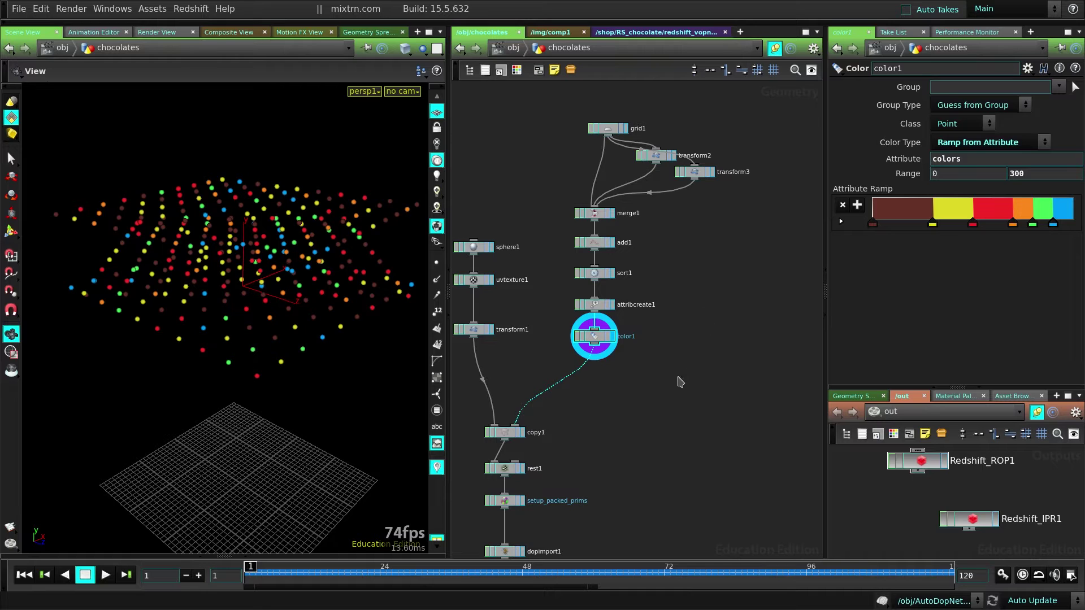
{"action": "middle_click_drag", "start_coordinate": [674, 384], "coordinate": [691, 310]}
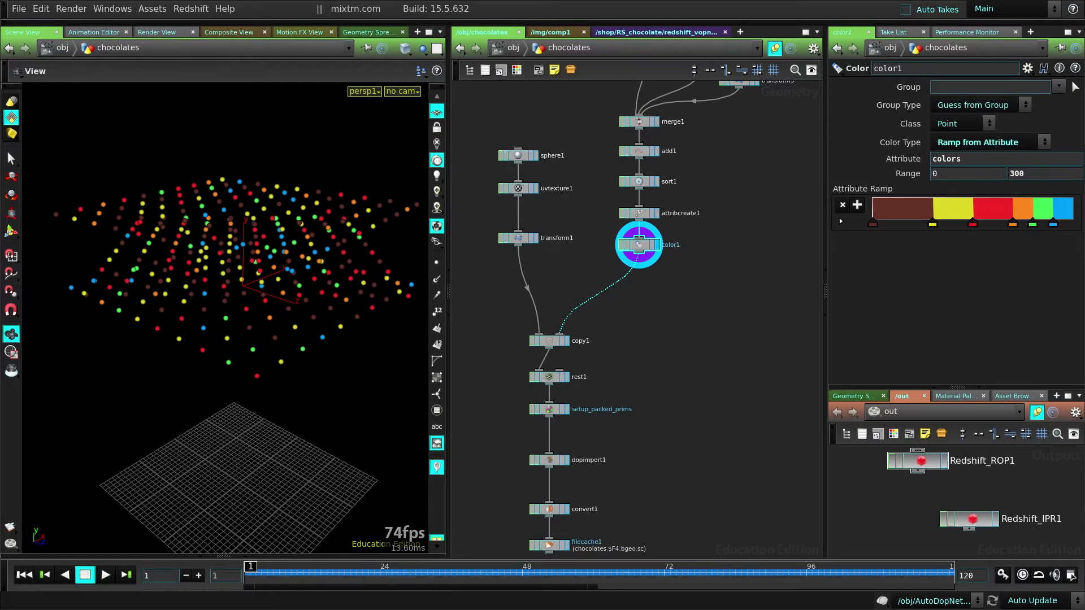
Switch to the web browser and highlight the M&M'S Milk Chocolate color percentages in the candy article.
{"action": "key", "text": "alt+Tab"}
{"action": "left_click_drag", "start_coordinate": [310, 277], "coordinate": [545, 291]}
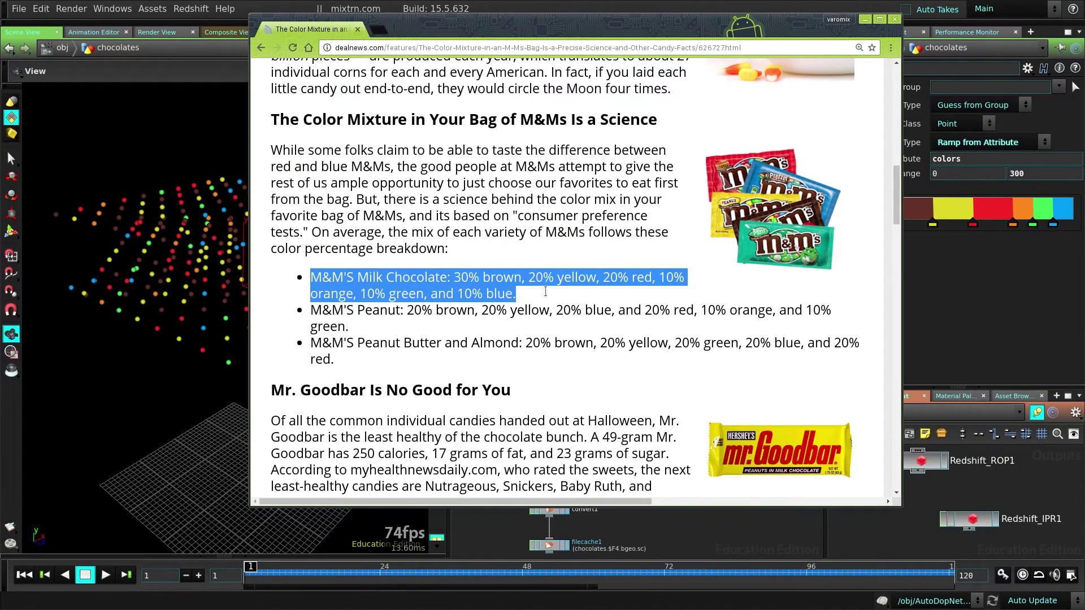
{"action": "left_click", "coordinate": [453, 276]}
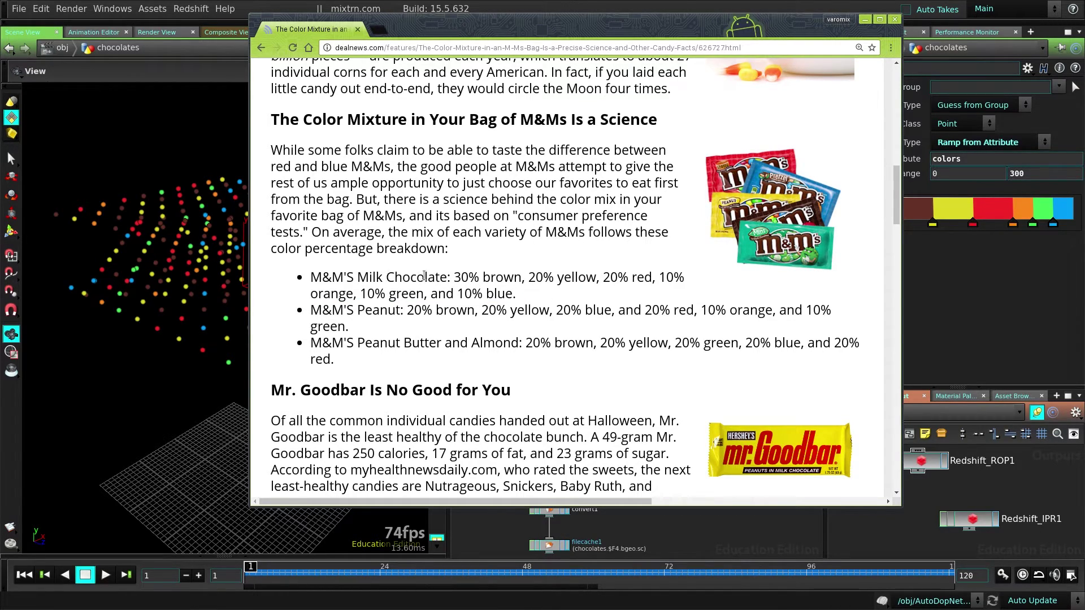
{"action": "left_click_drag", "start_coordinate": [391, 277], "coordinate": [549, 280]}
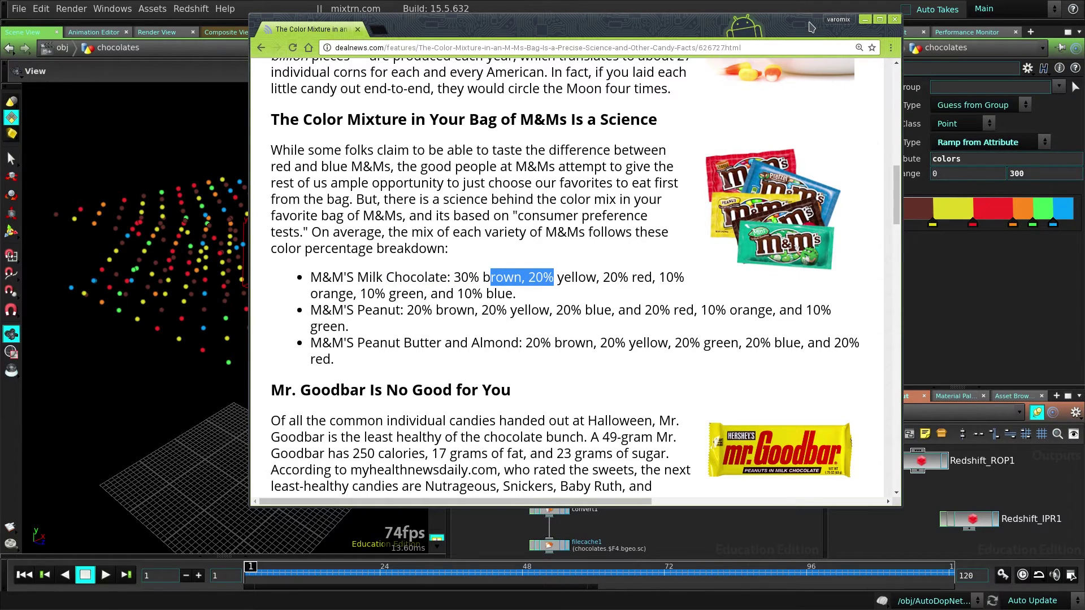
Return to Houdini from the browser, display the copy1 node and inspect the colored chocolates from several angles.
{"action": "left_click_drag", "start_coordinate": [811, 27], "coordinate": [674, 36]}
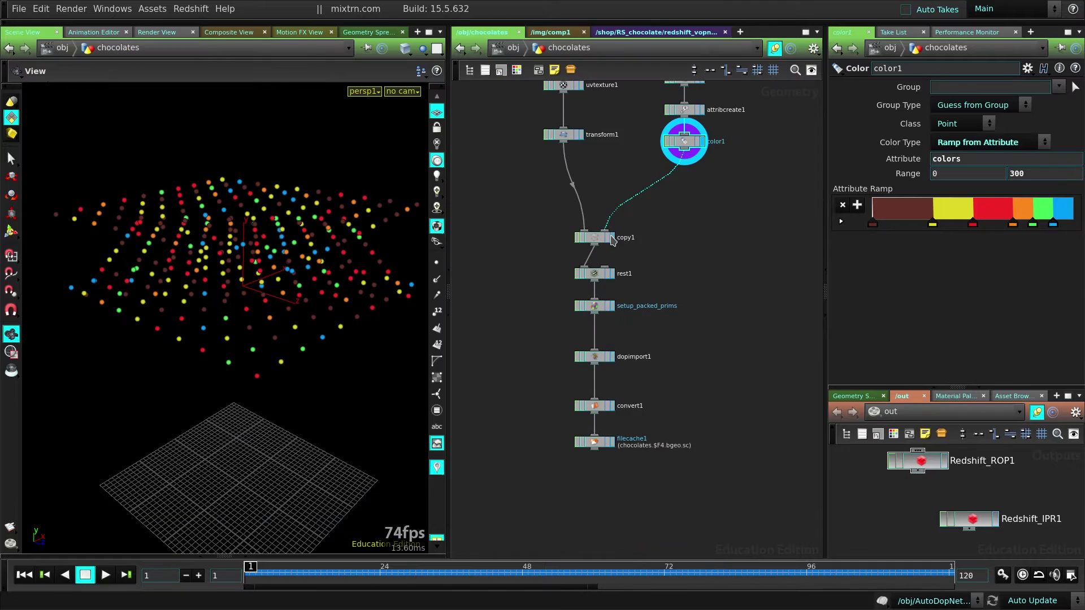
{"action": "left_click", "coordinate": [612, 235]}
{"action": "left_click", "coordinate": [597, 238]}
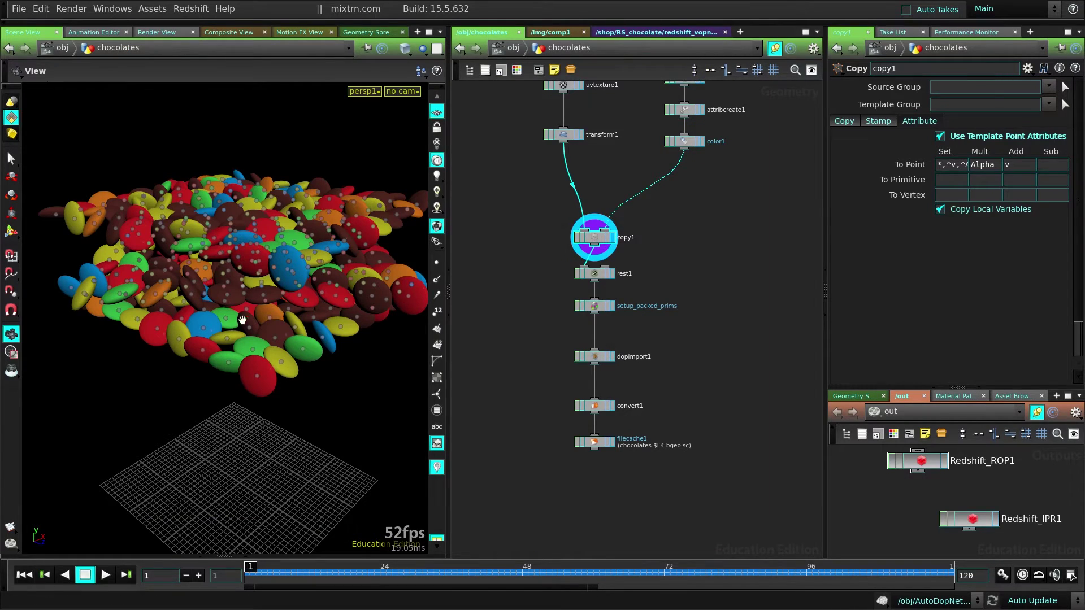
{"action": "left_click_drag", "start_coordinate": [242, 320], "coordinate": [206, 273]}
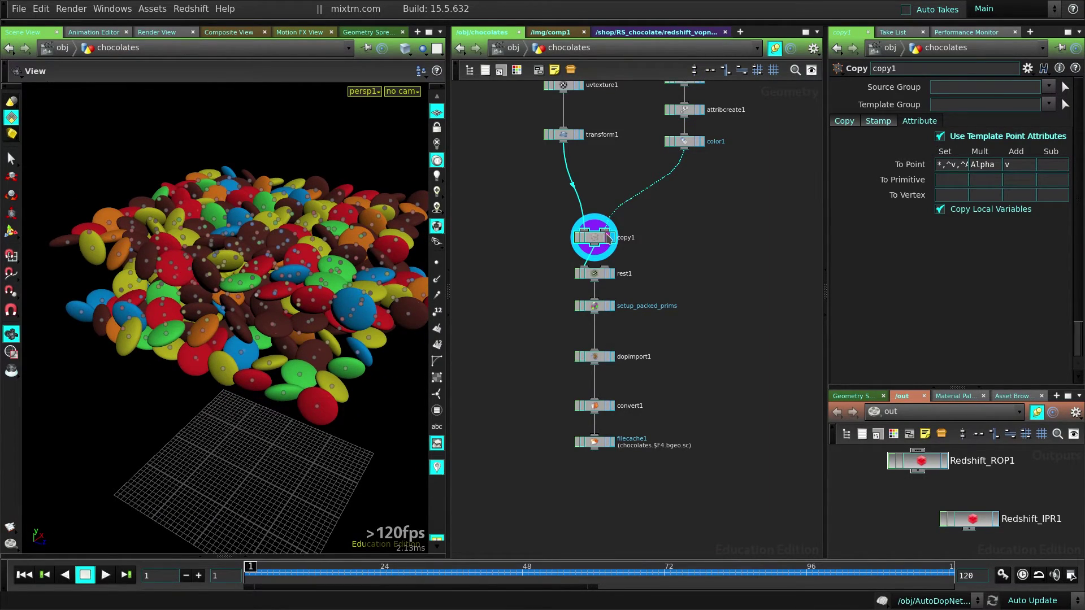
{"action": "mouse_move", "coordinate": [300, 300]}
{"action": "left_mouse_down"}
{"action": "mouse_move", "coordinate": [274, 308]}
{"action": "mouse_move", "coordinate": [316, 304]}
{"action": "mouse_move", "coordinate": [300, 308]}
{"action": "left_mouse_up"}
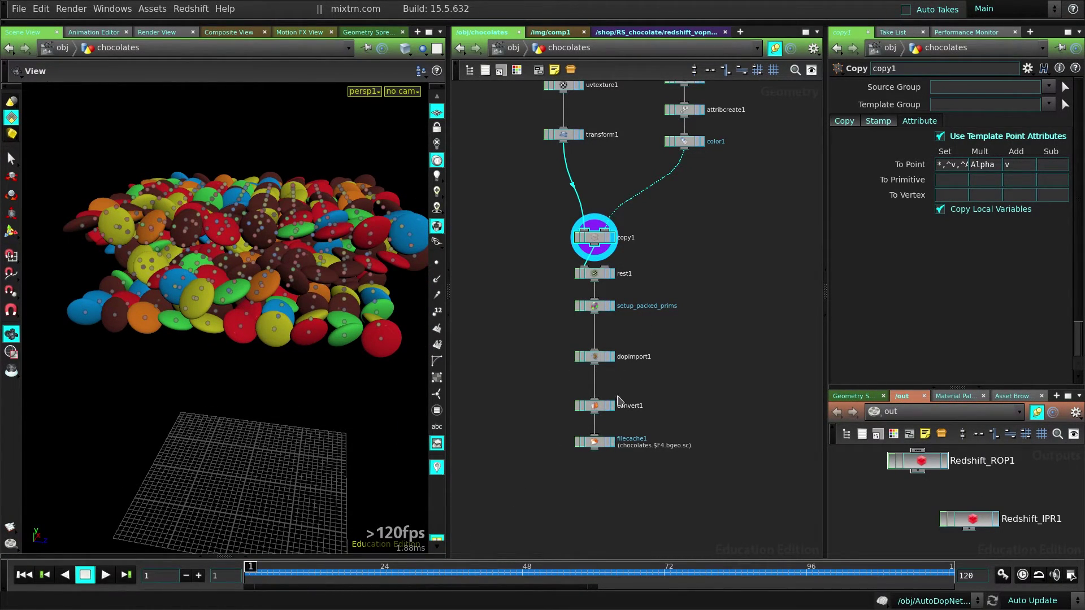
Display the dopimport1 node, scrub the timeline to frame 102 and inspect the simulated chocolate pile up close.
{"action": "left_click", "coordinate": [613, 357]}
{"action": "left_click_drag", "start_coordinate": [269, 572], "coordinate": [842, 590]}
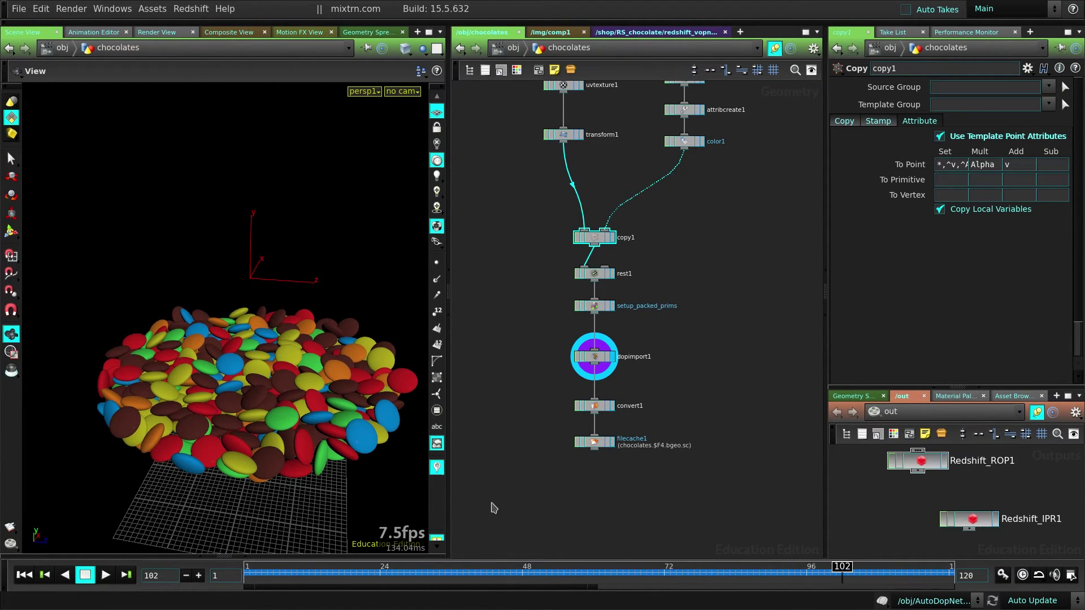
{"action": "left_click_drag", "start_coordinate": [339, 379], "coordinate": [266, 356]}
{"action": "right_click_drag", "start_coordinate": [266, 356], "coordinate": [297, 335]}
{"action": "middle_click_drag", "start_coordinate": [296, 335], "coordinate": [220, 265]}
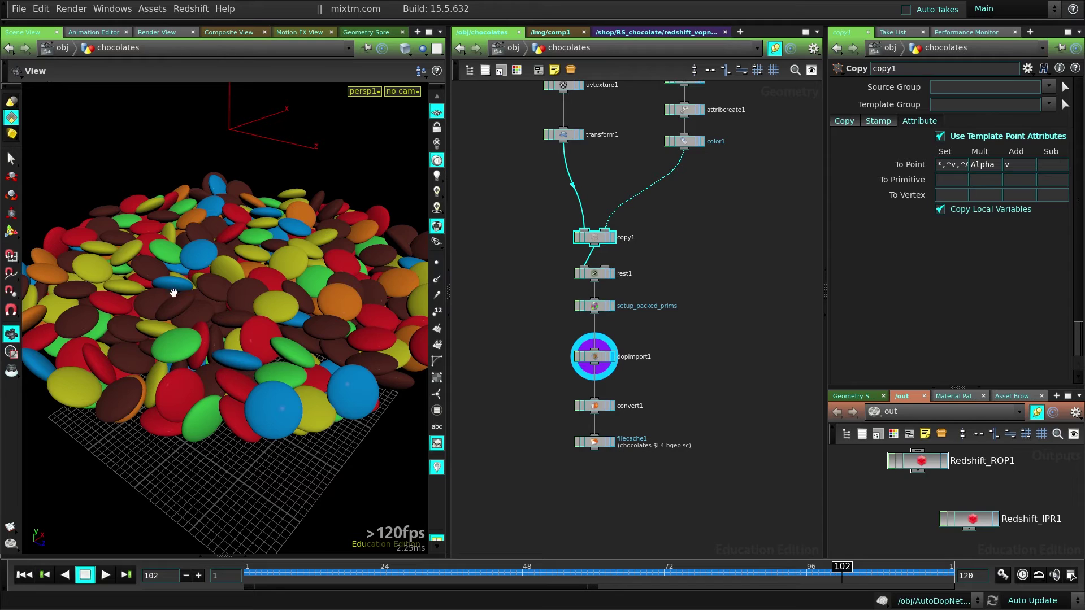
Select the color1 node to review its attribute ramp, and switch to the image viewer showing the rendered chocolates.
{"action": "middle_click_drag", "start_coordinate": [746, 261], "coordinate": [702, 346]}
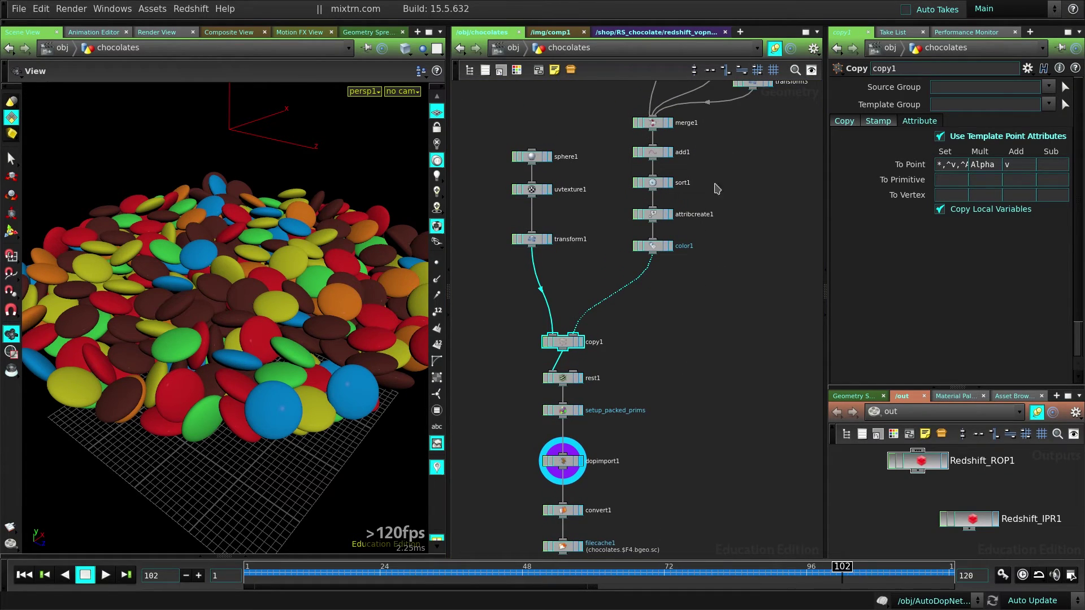
{"action": "middle_click_drag", "start_coordinate": [715, 190], "coordinate": [656, 308]}
{"action": "left_click", "coordinate": [579, 350]}
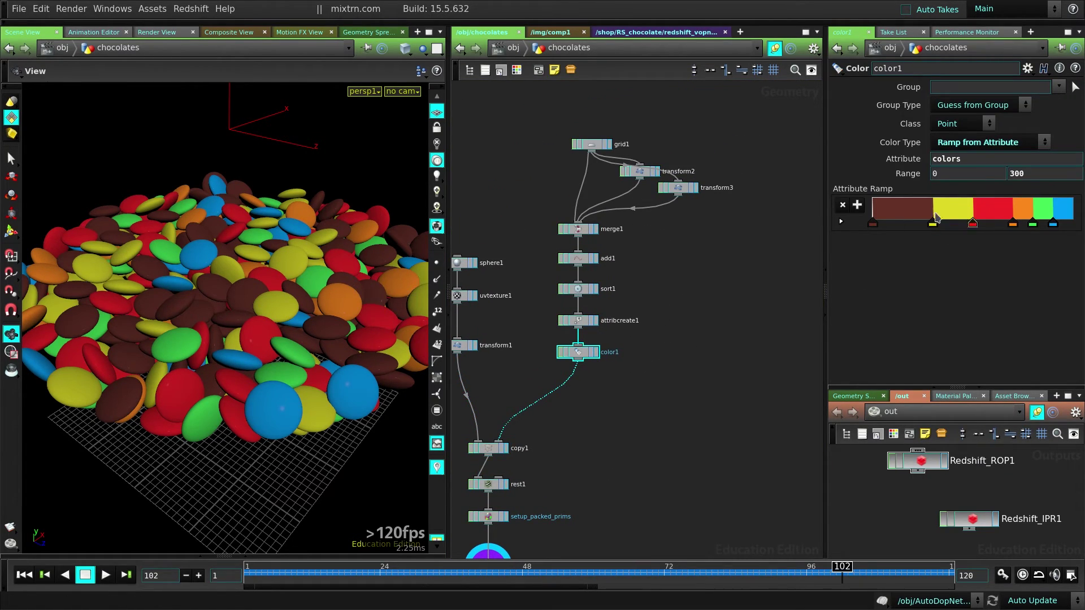
{"action": "middle_click_drag", "start_coordinate": [619, 398], "coordinate": [734, 263]}
{"action": "key", "text": "alt+Tab"}
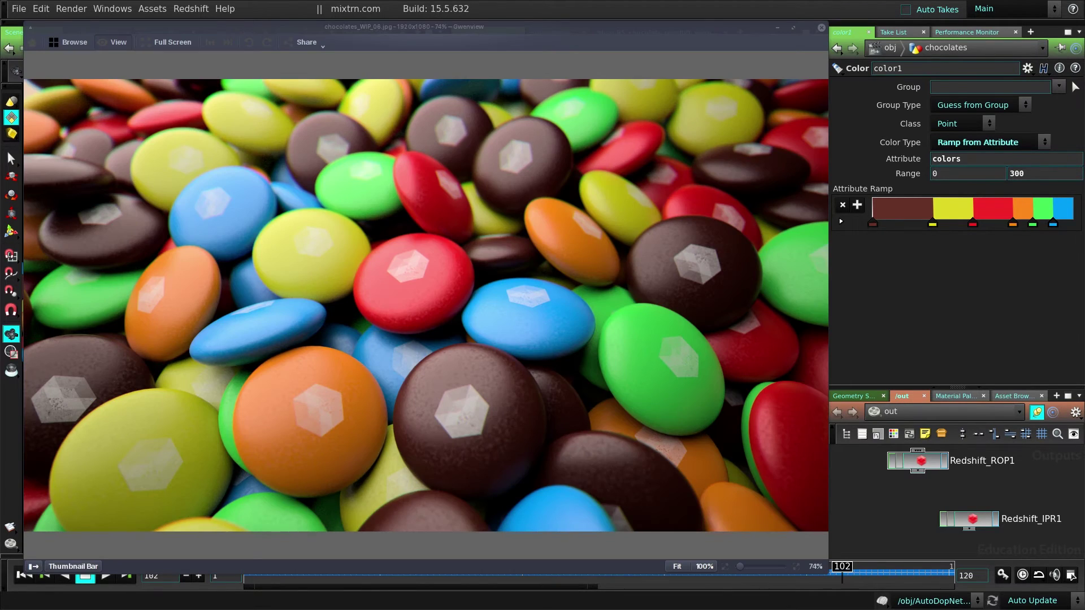